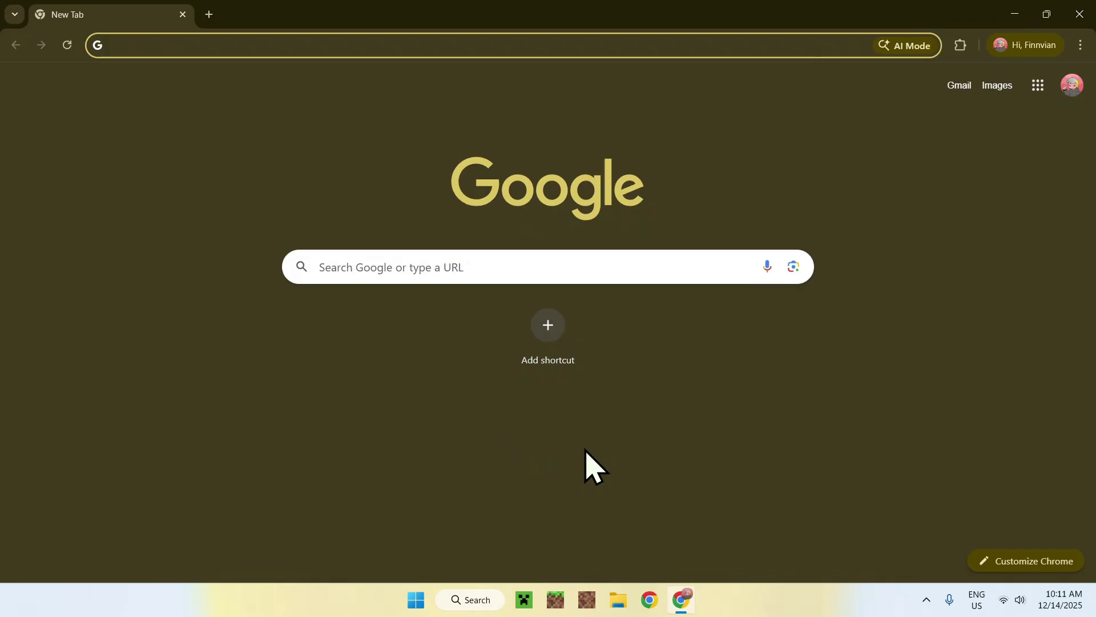
Search Google for Modrinth and go to the modrinth.com home page
click(601, 267)
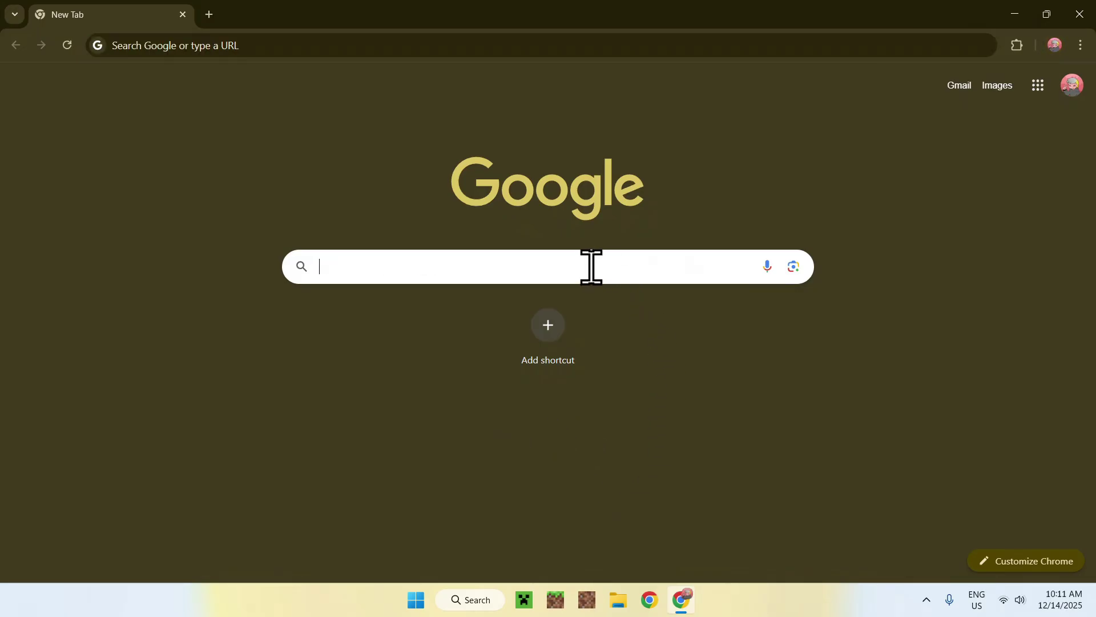
text(Modrinth)
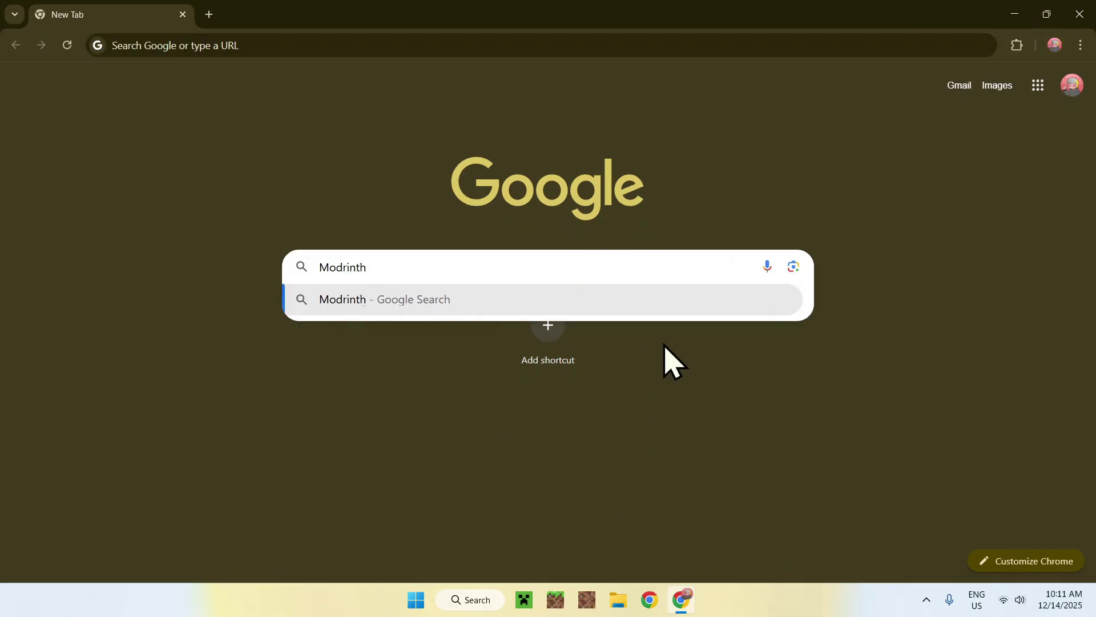
key(Return)
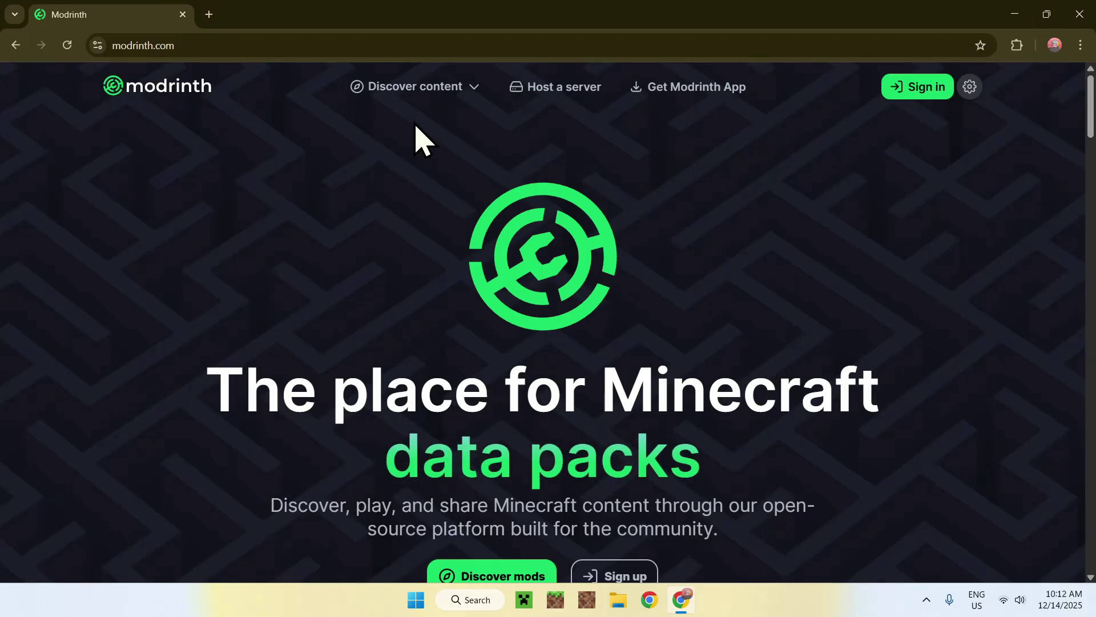
Search Modrinth's mods for "Axiom" and open the Axiom mod page
mouse_move(412, 95)
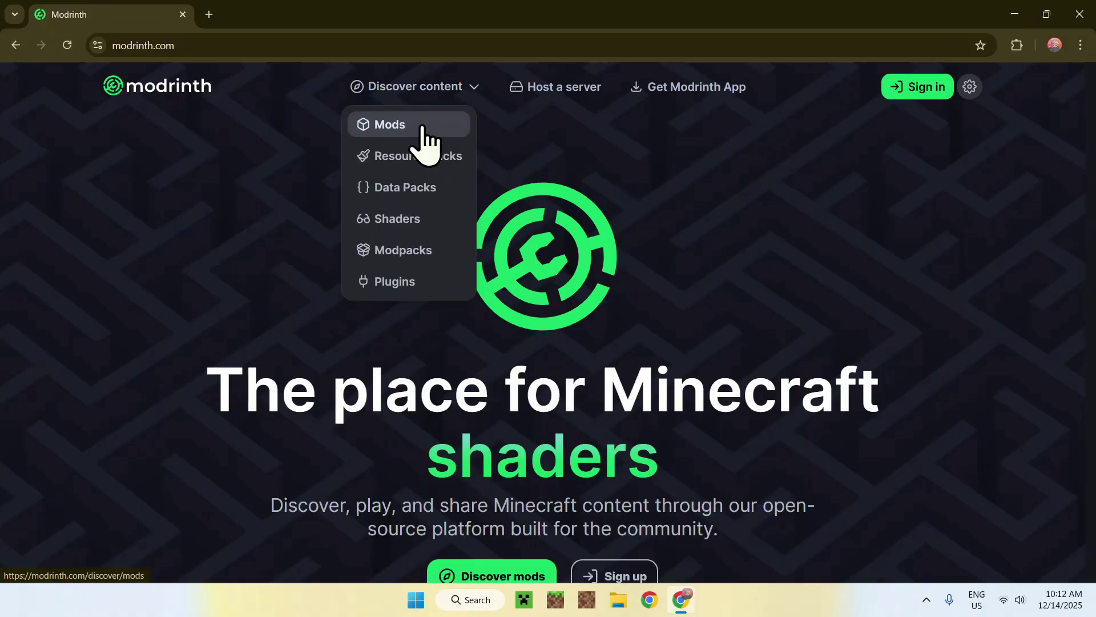
click(415, 128)
click(439, 165)
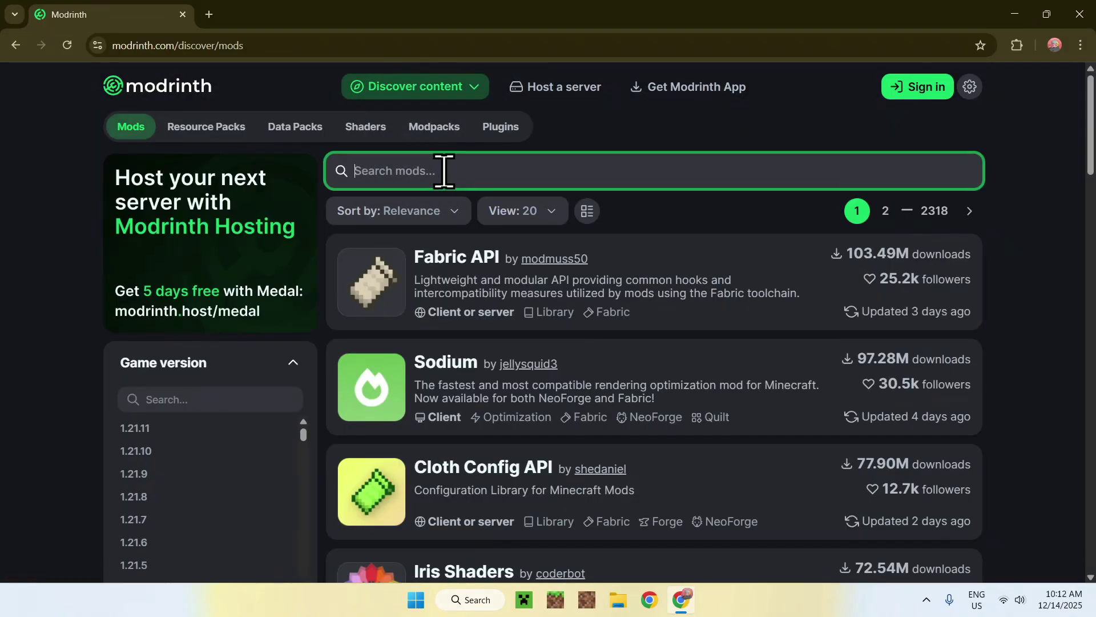
text(Axiom)
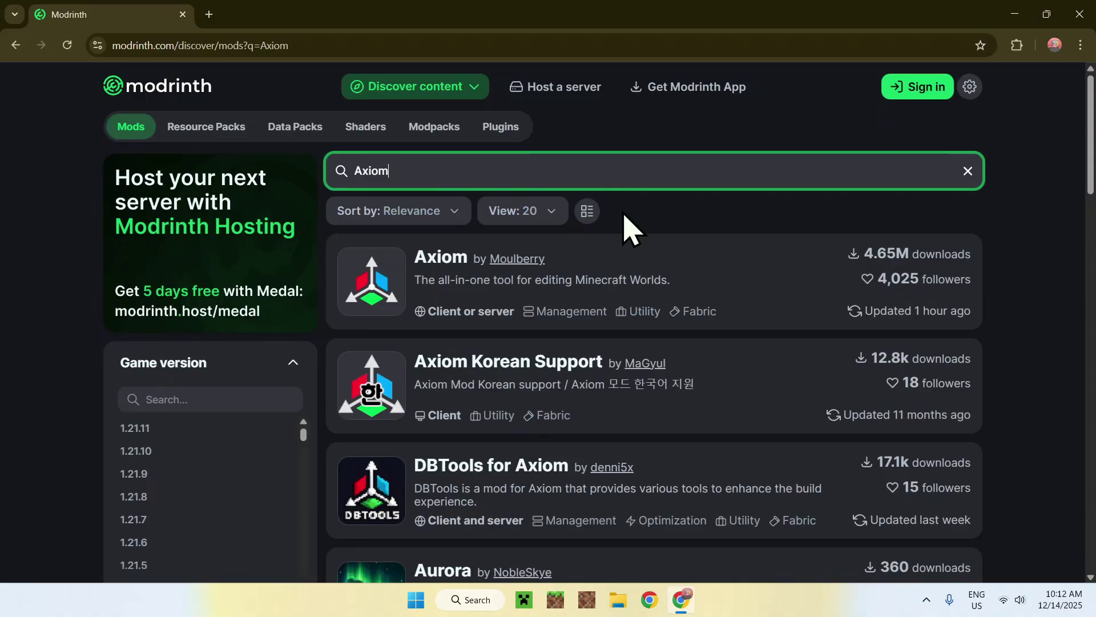
click(438, 260)
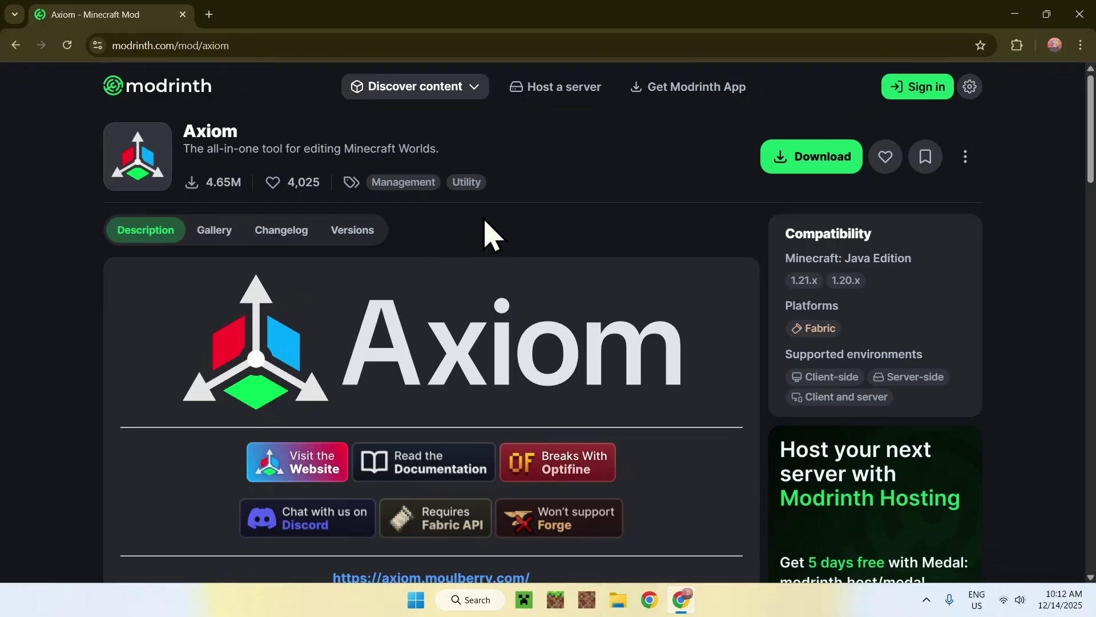
Filter the Axiom versions to game version 1.21.11 and download Axiom 5.2.1
click(352, 246)
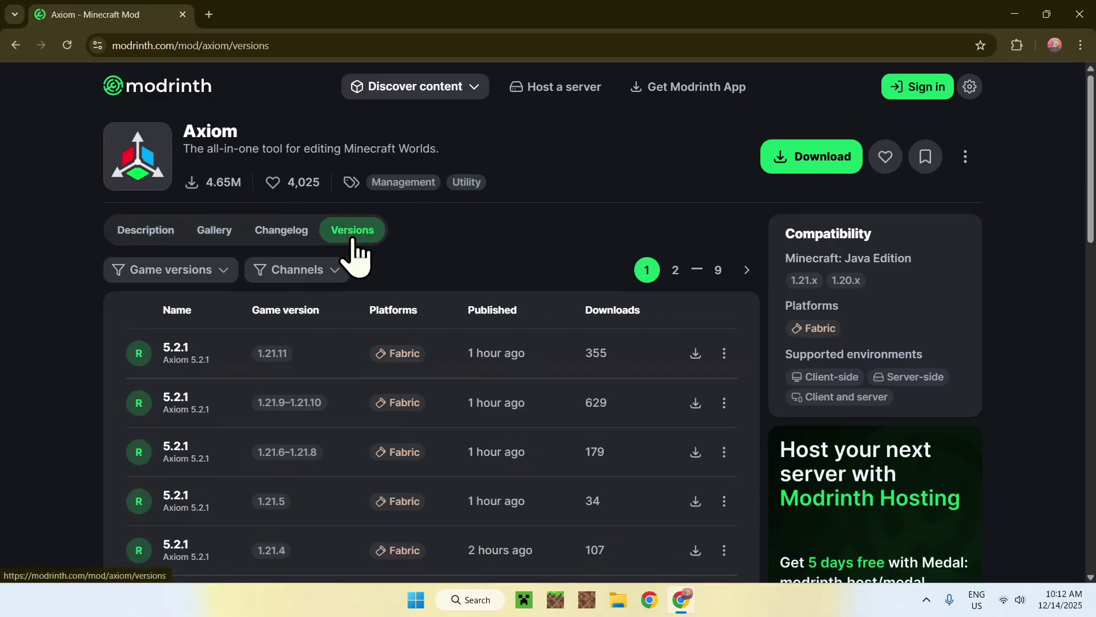
click(166, 273)
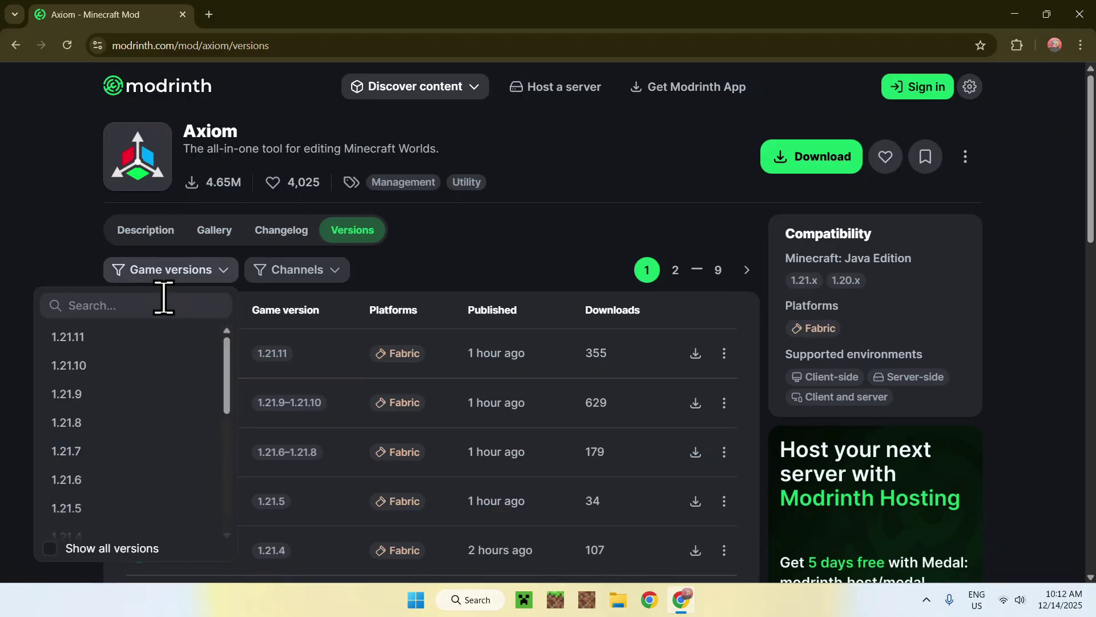
click(158, 338)
click(436, 277)
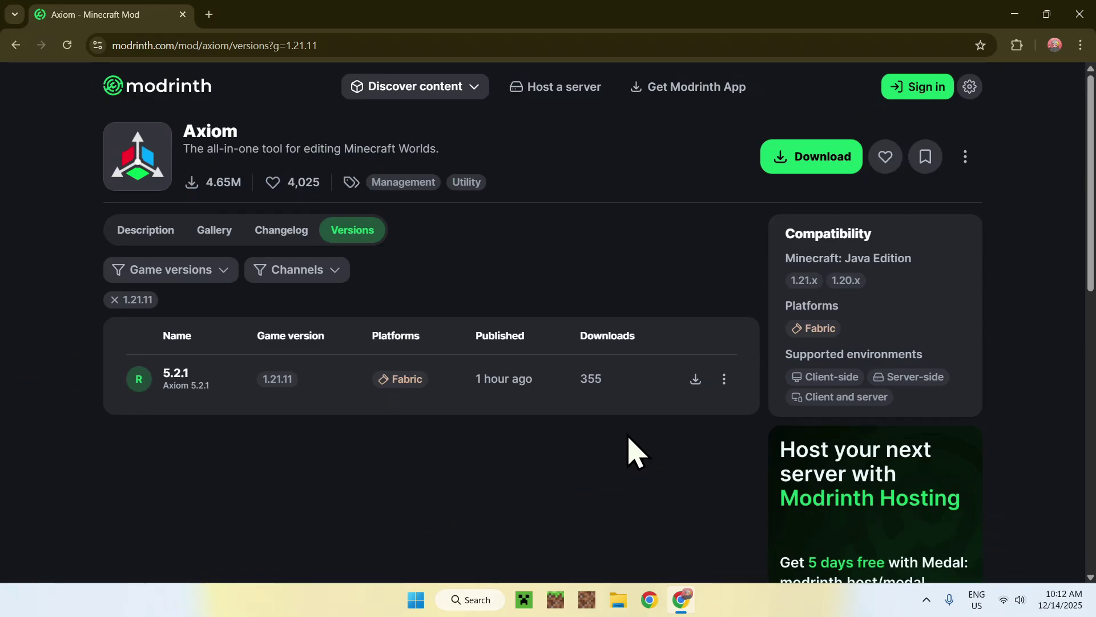
click(696, 380)
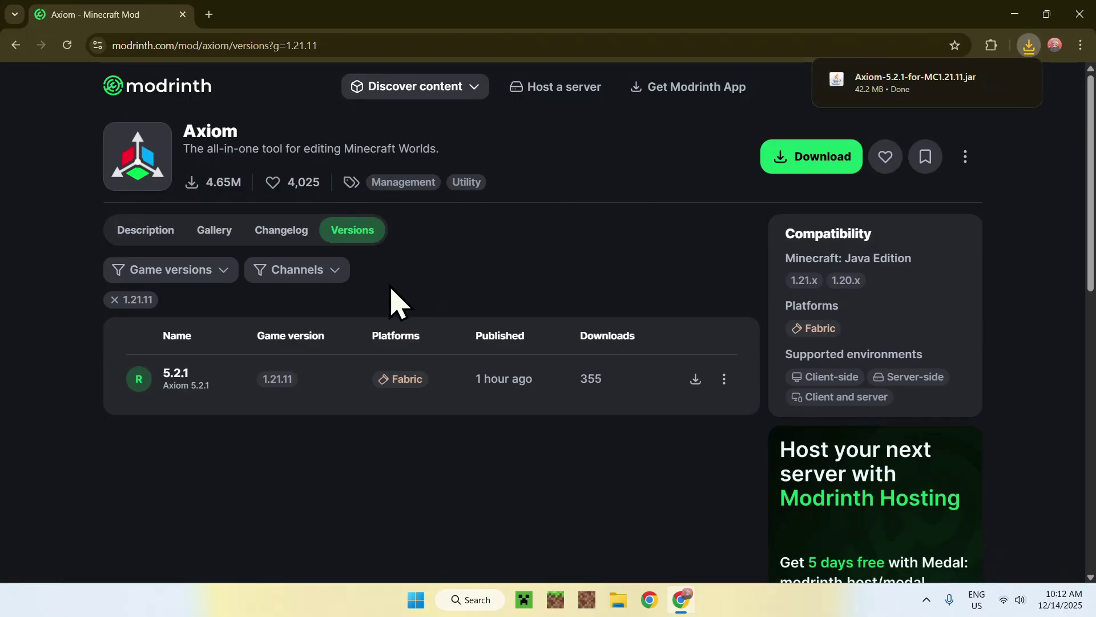
Open the Axiom 5.2.1 version details and go to its required Fabric API dependency
click(178, 381)
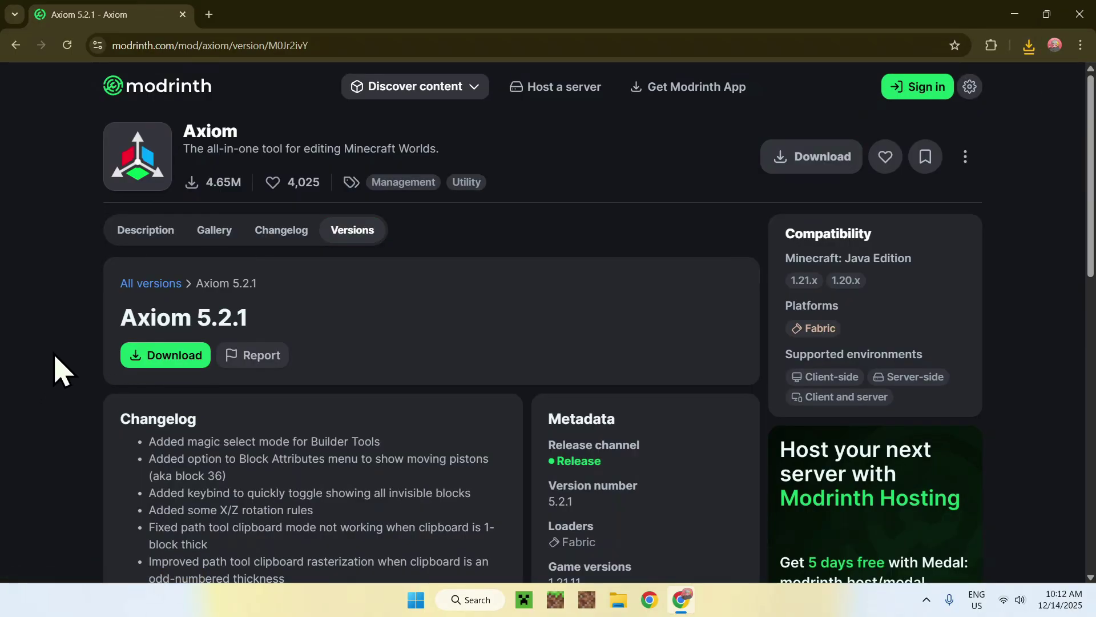
scroll(57, 370, down, 8)
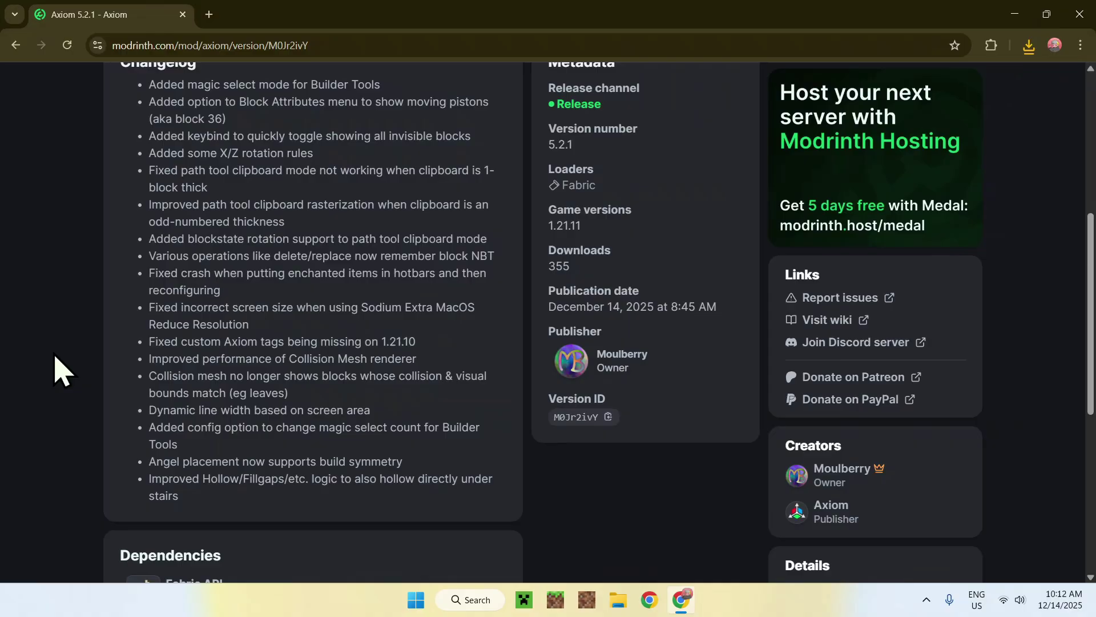
scroll(57, 370, down, 1)
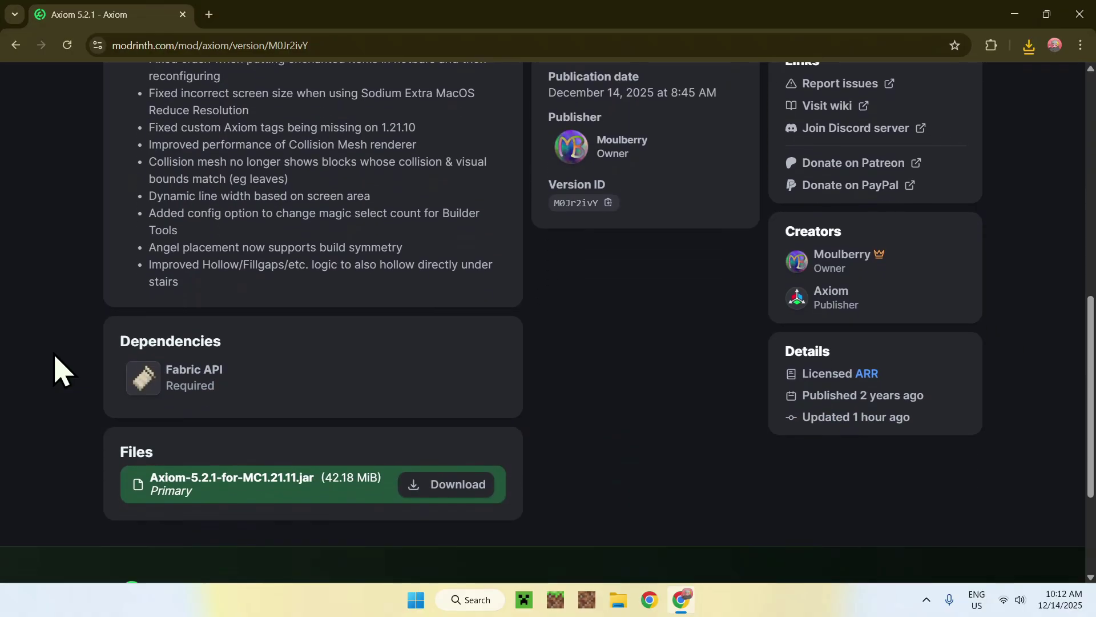
click(245, 379)
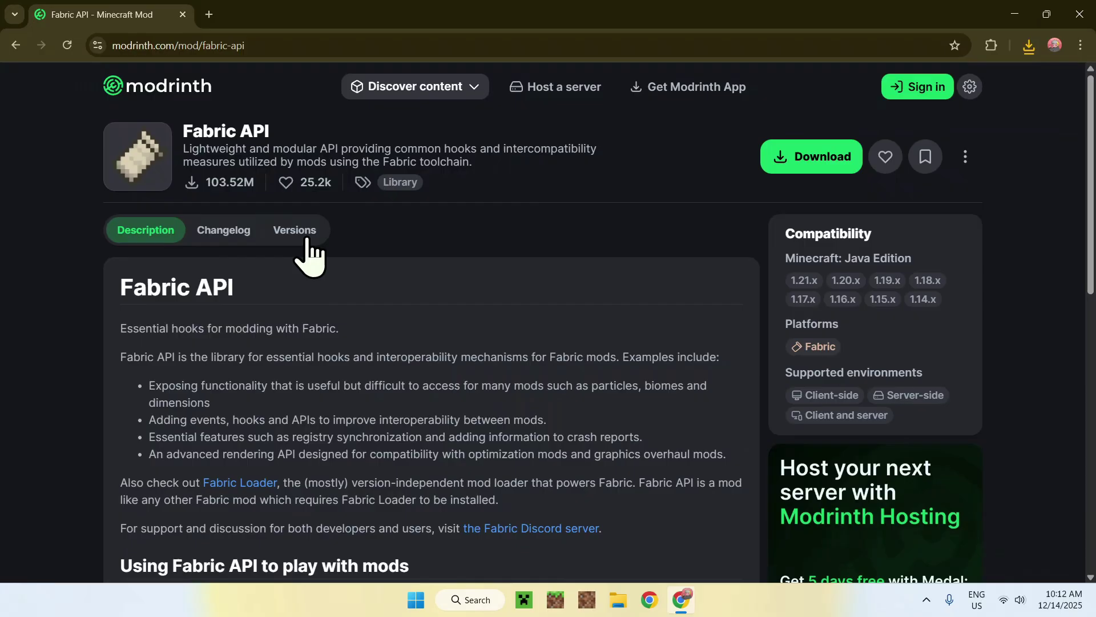
Filter the Fabric API versions to game version 1.21.11 and download release 0.139.5+1.21.11
click(295, 239)
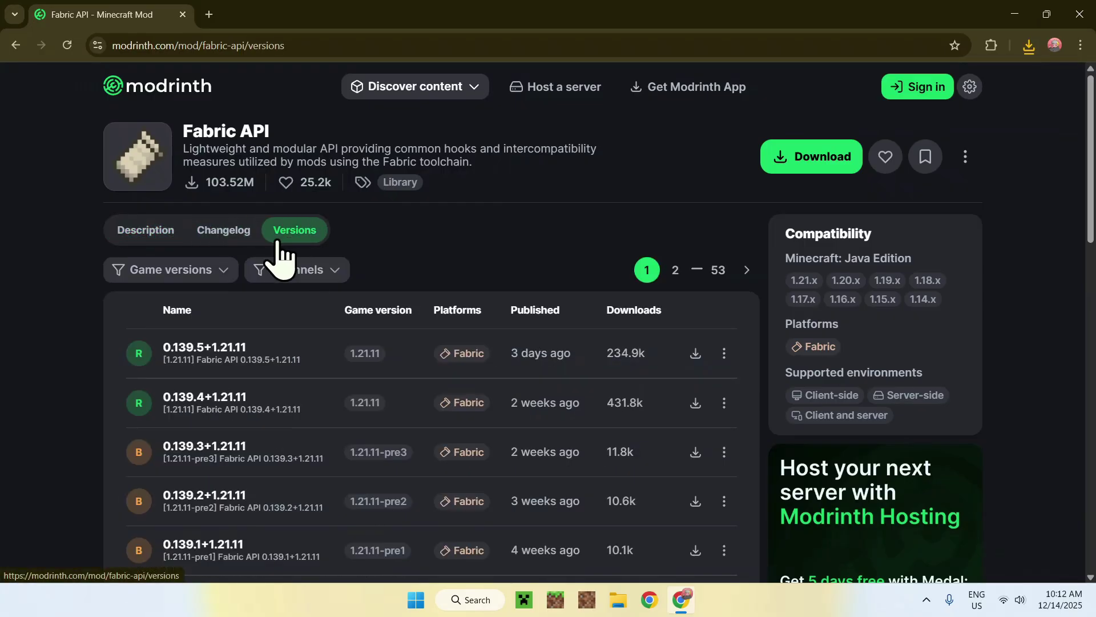
click(181, 269)
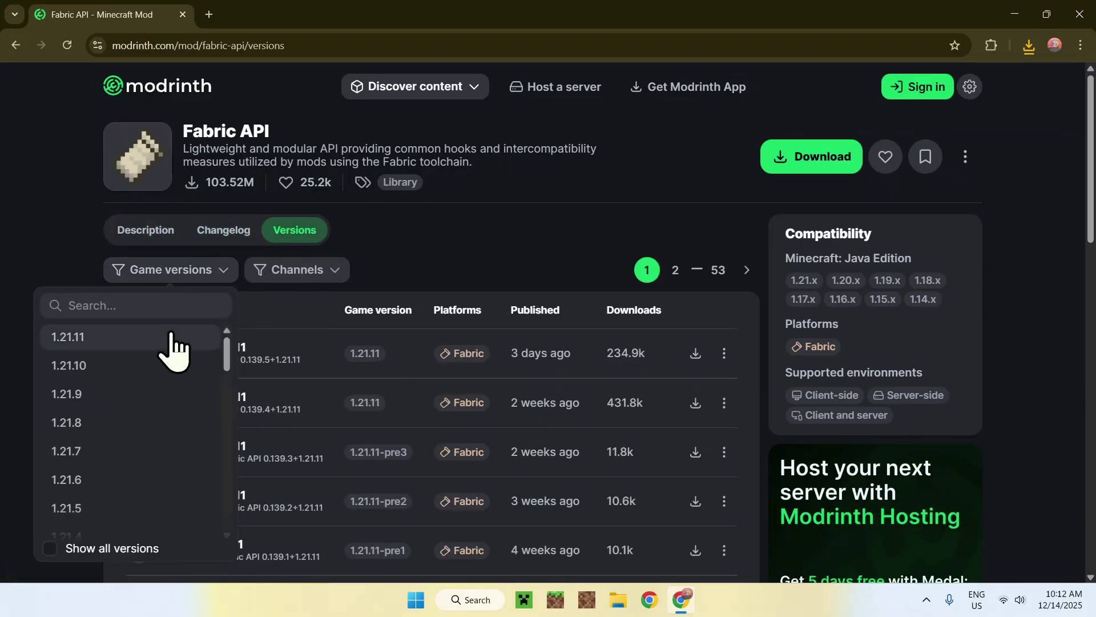
click(171, 342)
click(440, 281)
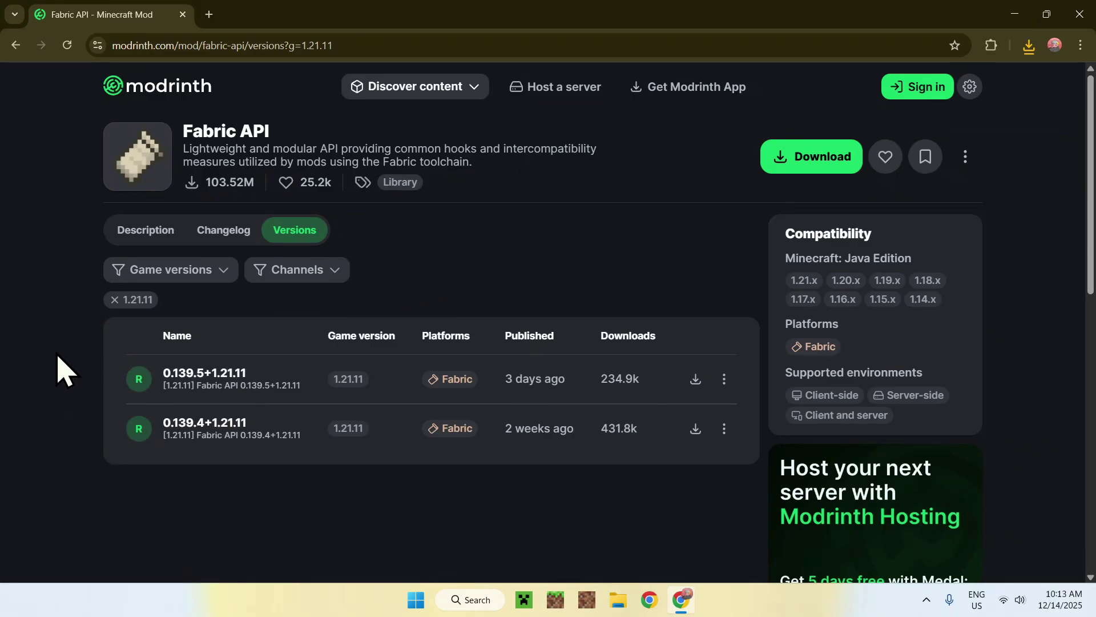
click(695, 379)
Search Google for "Fabric Minecraft" in a new browser tab and open the official fabricmc.net site
click(209, 15)
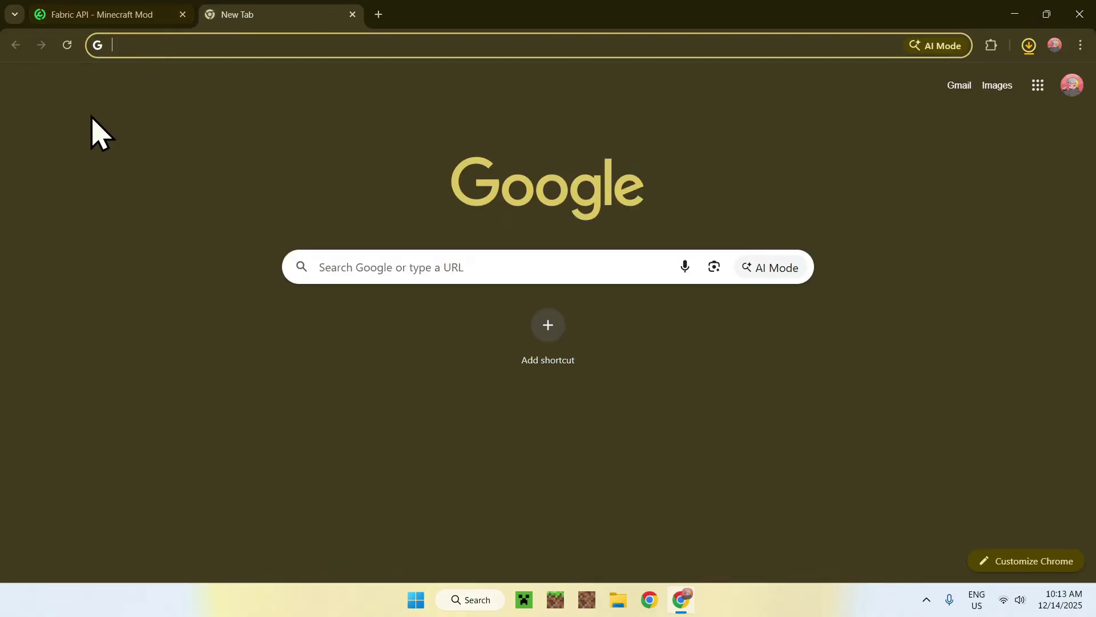
click(332, 266)
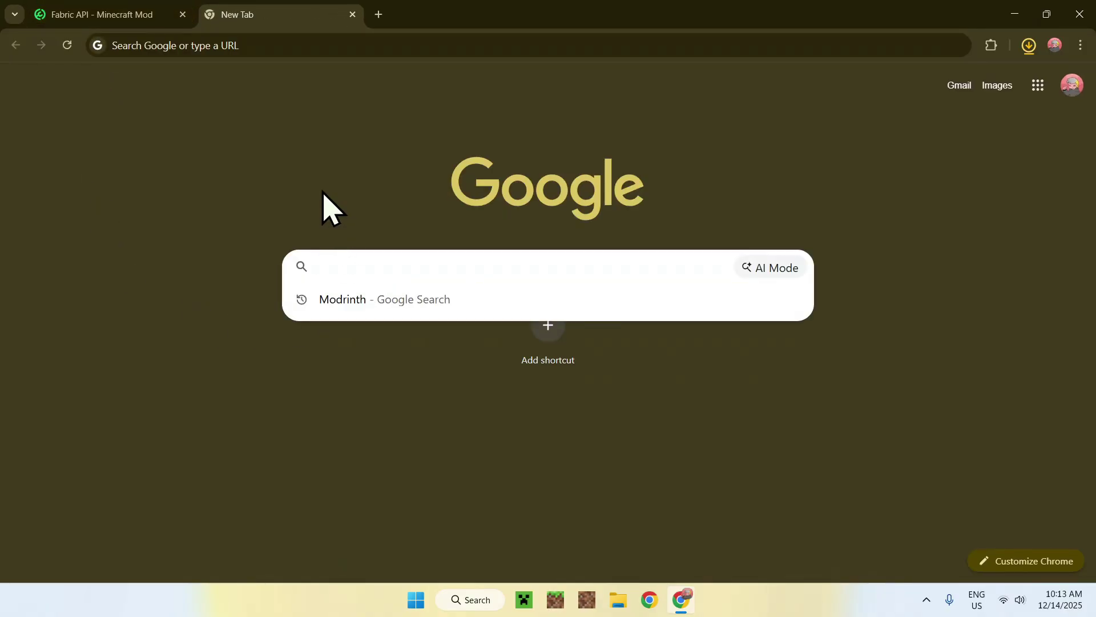
text(Fabric M)
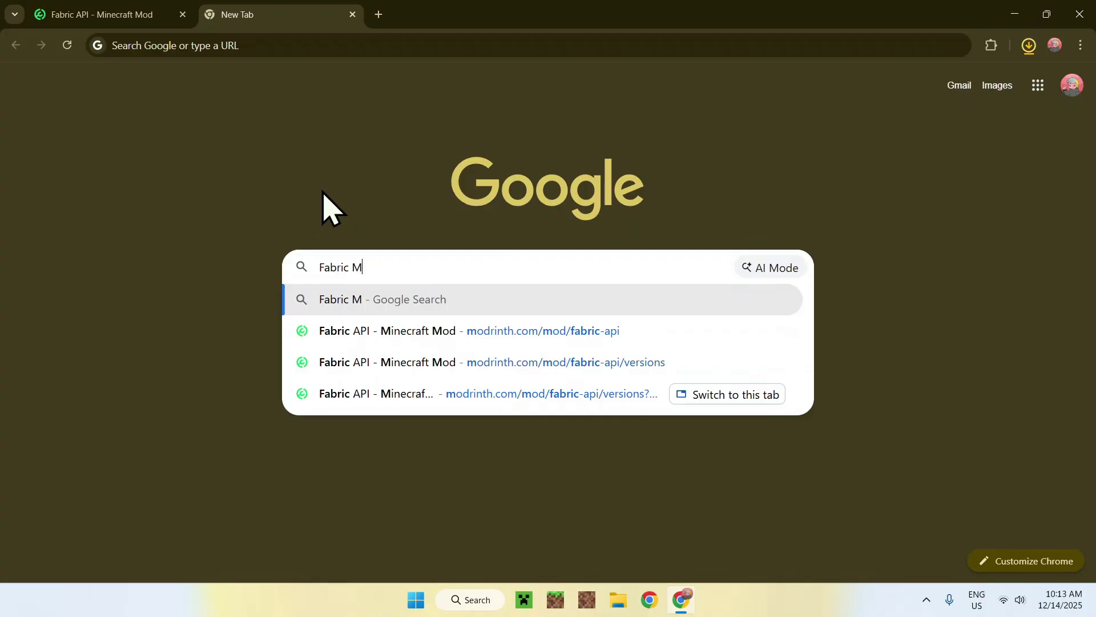
text(inecraft)
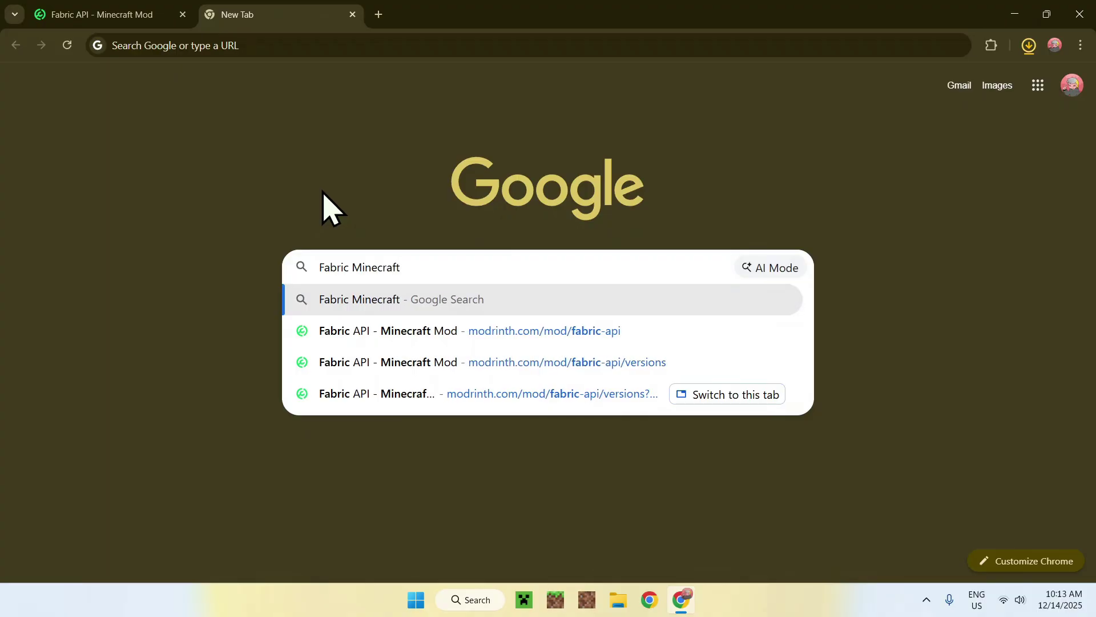
key(Return)
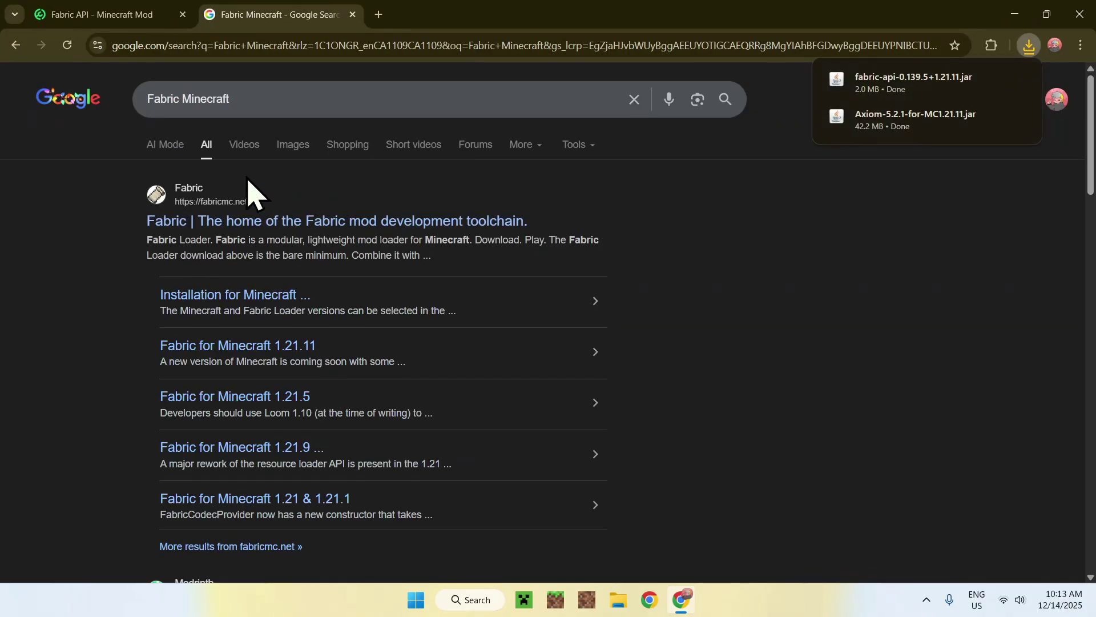
click(189, 225)
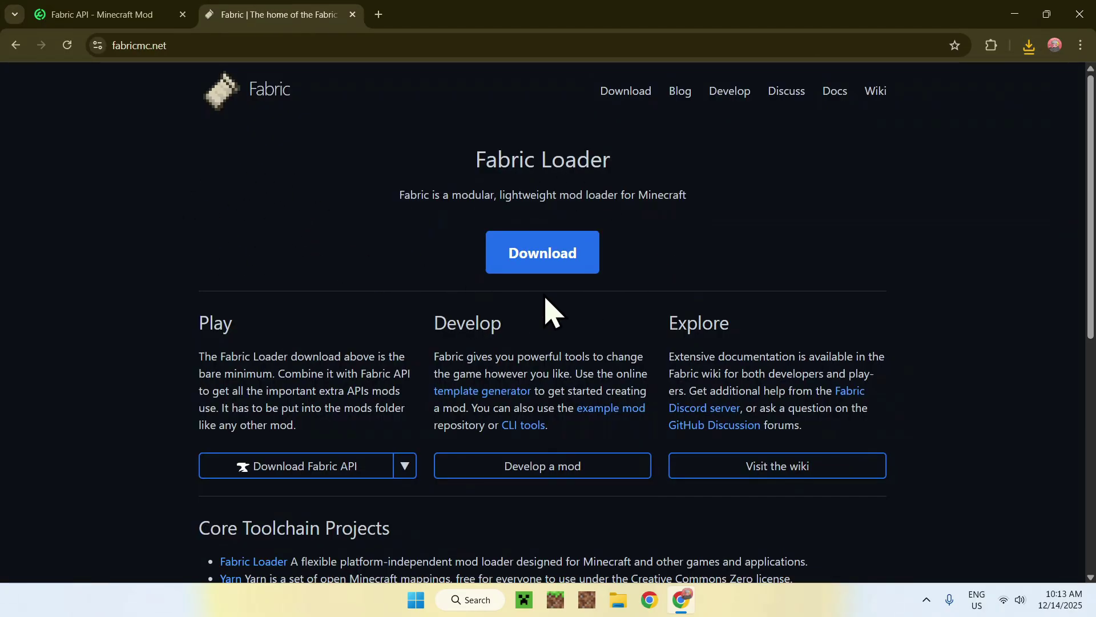
Download the Fabric installer for Windows and close the browser after checking the recent downloads
click(542, 266)
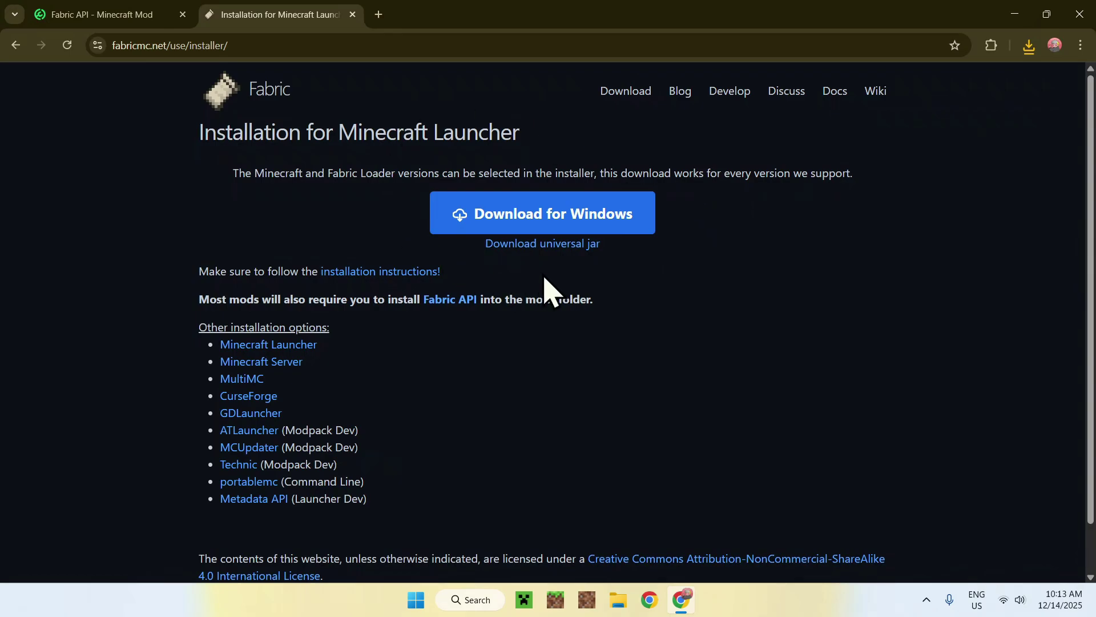
click(551, 226)
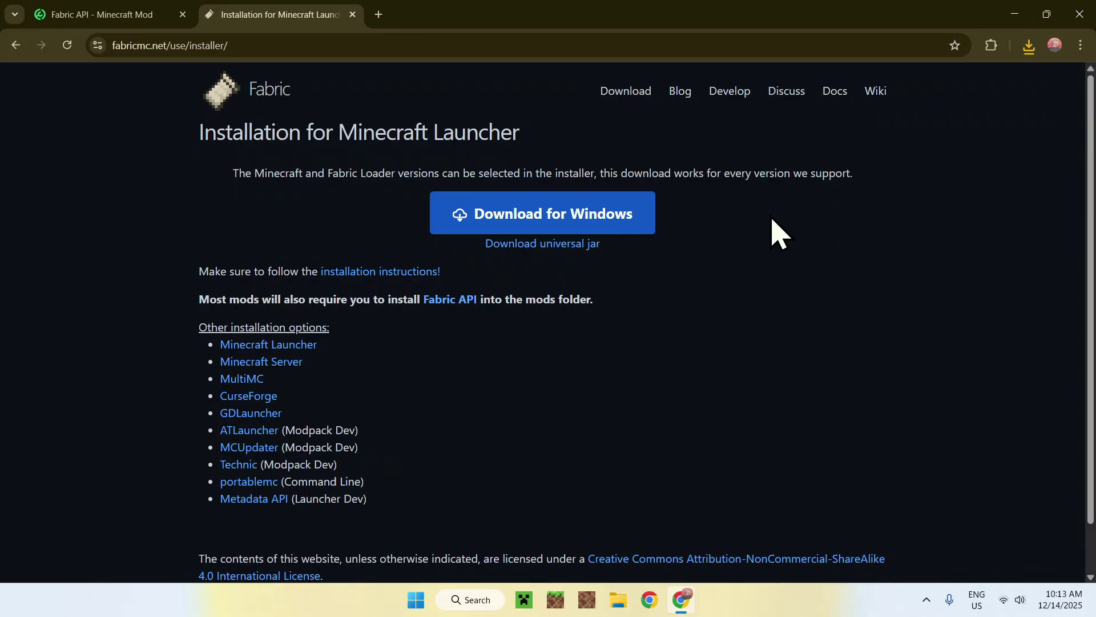
click(1028, 47)
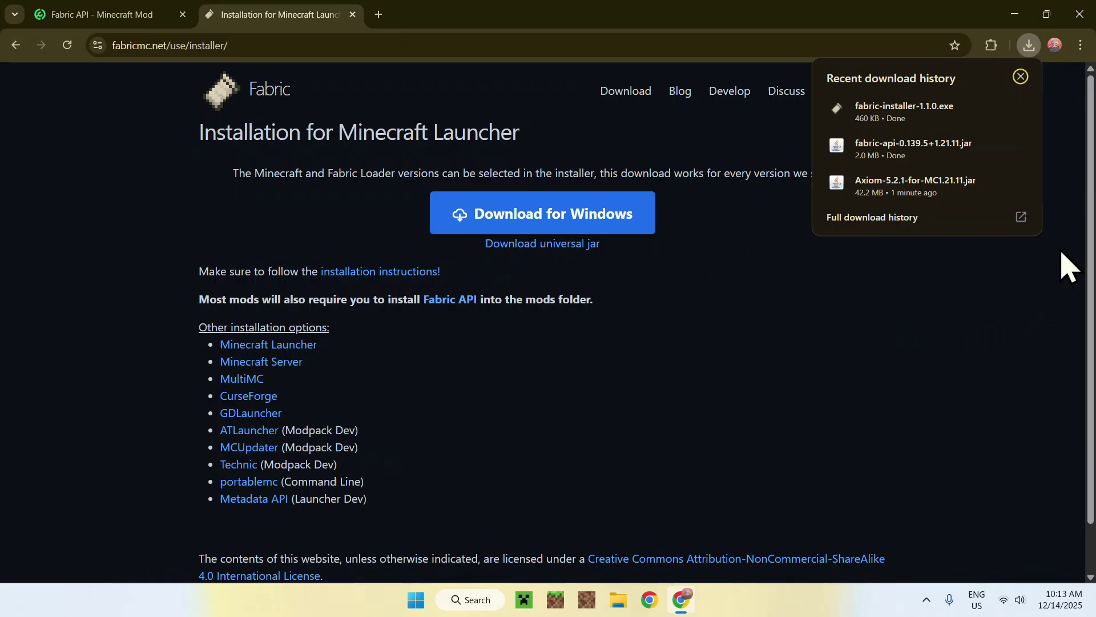
click(1079, 15)
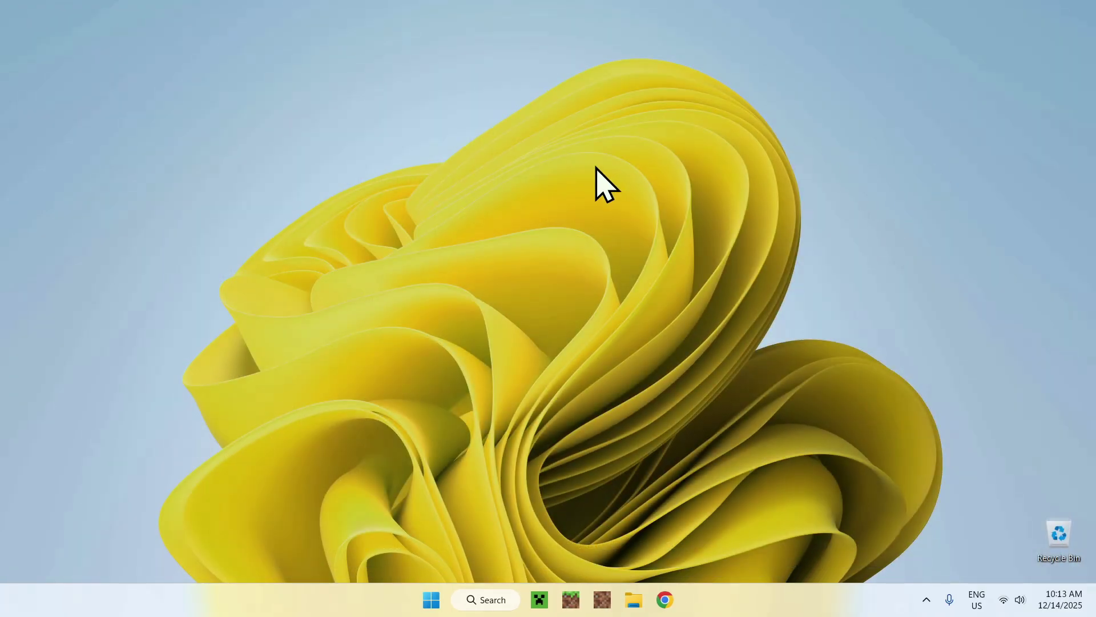
Open the Downloads folder in File Explorer
click(633, 599)
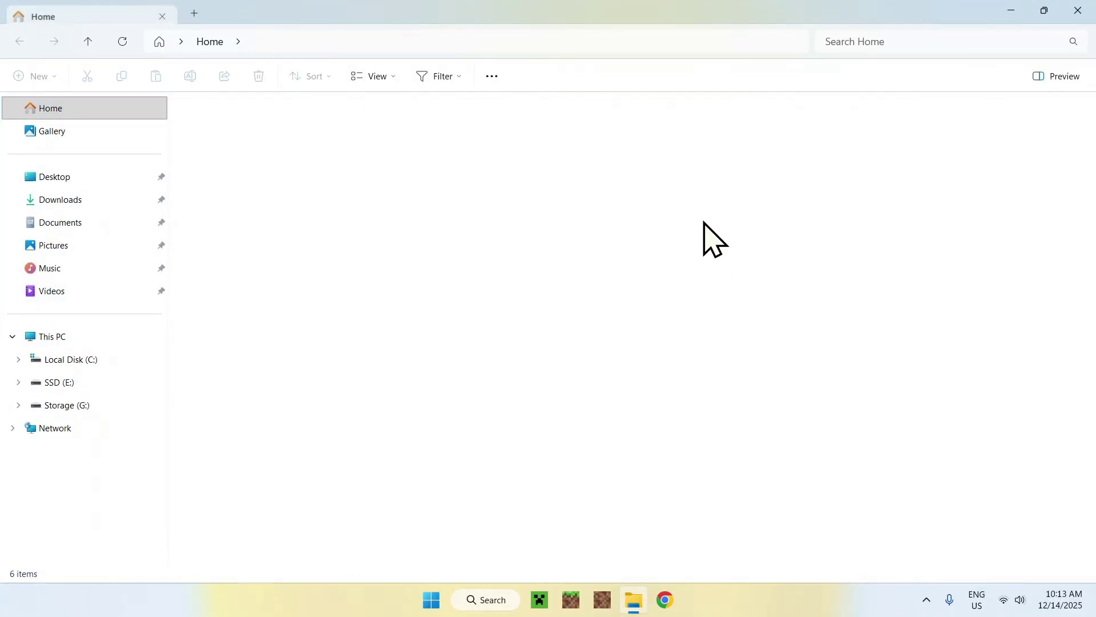
click(108, 201)
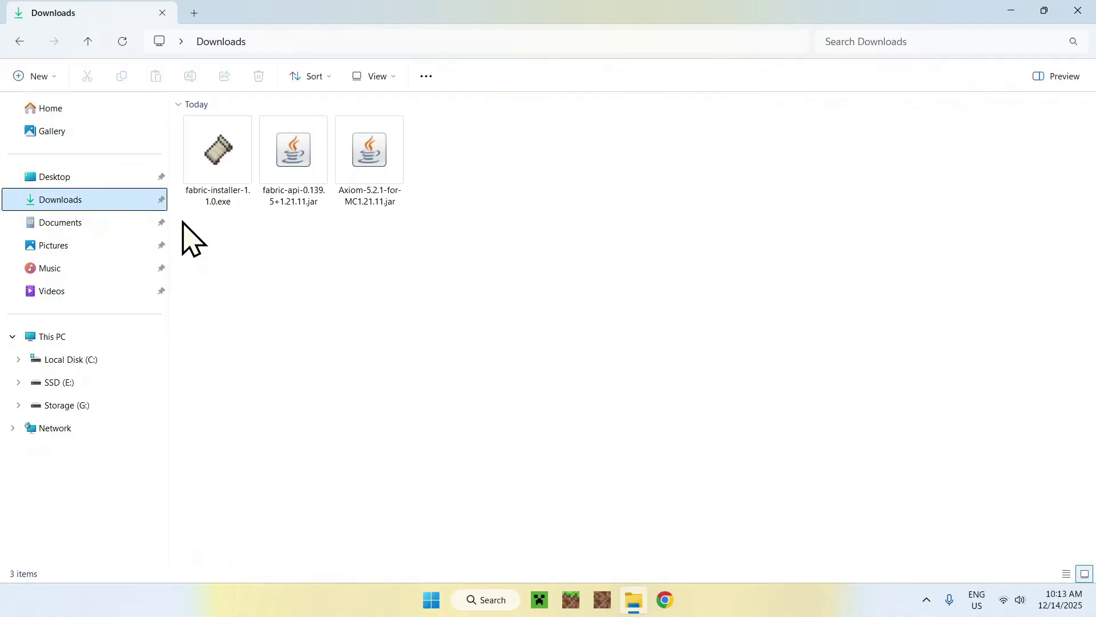
drag(183, 221, 229, 194)
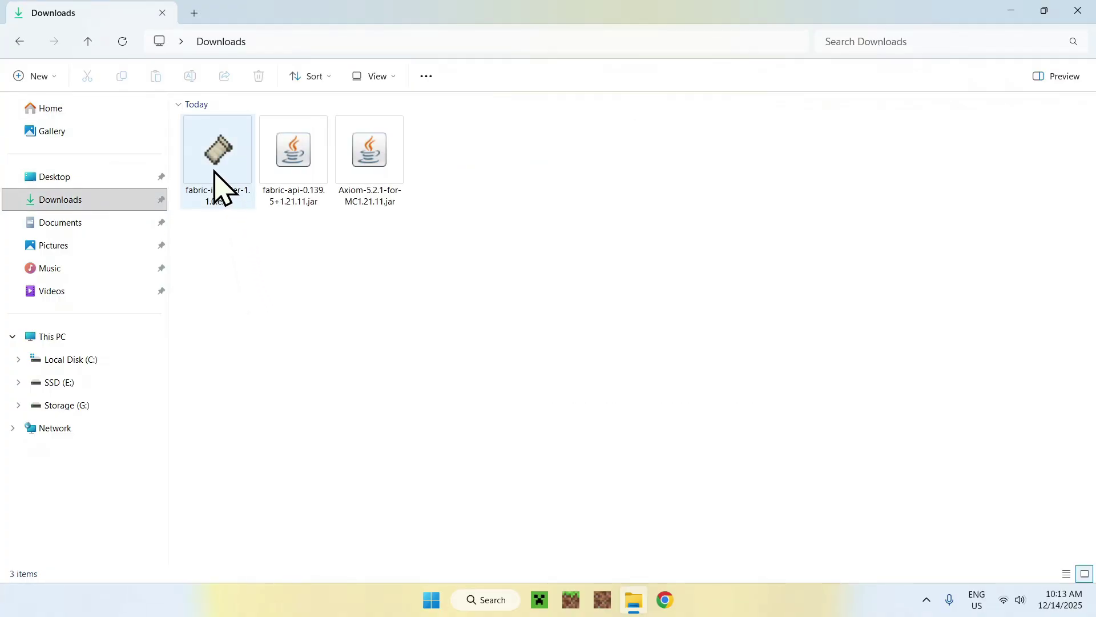
Run fabric-installer-1.1.0.exe and install the Fabric client with loader 0.18.2 for Minecraft 1.21.11
double_click(217, 185)
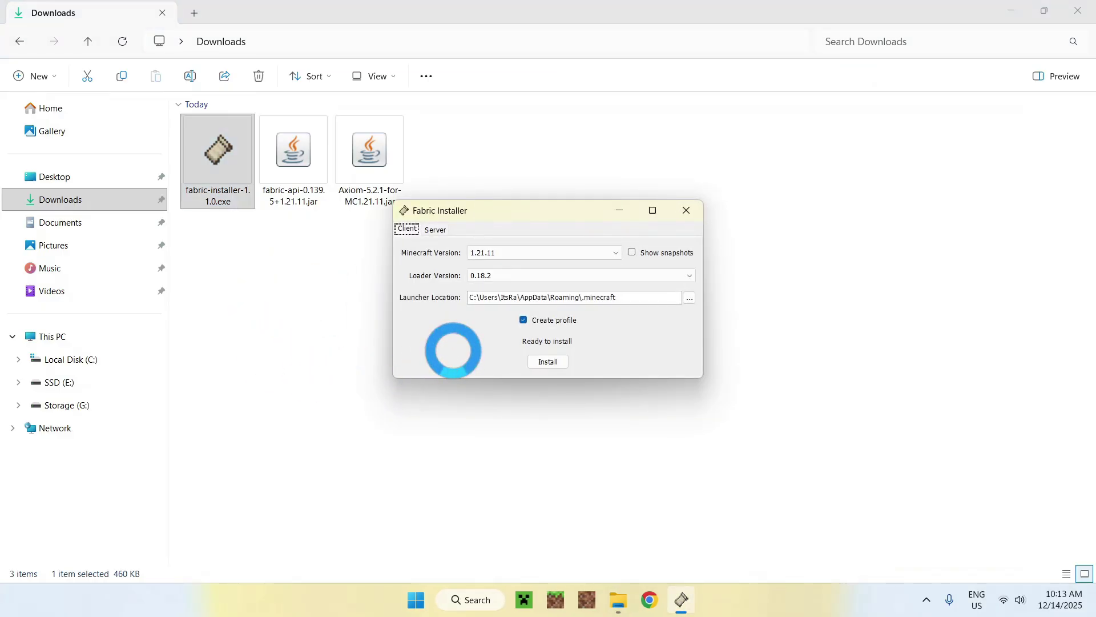
click(550, 362)
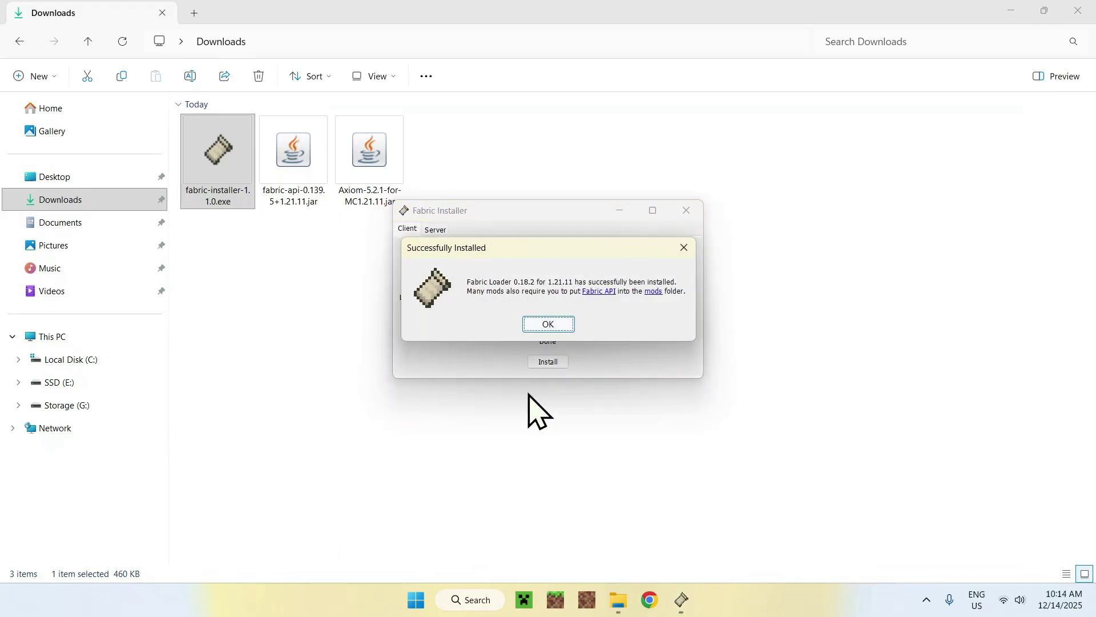
click(548, 326)
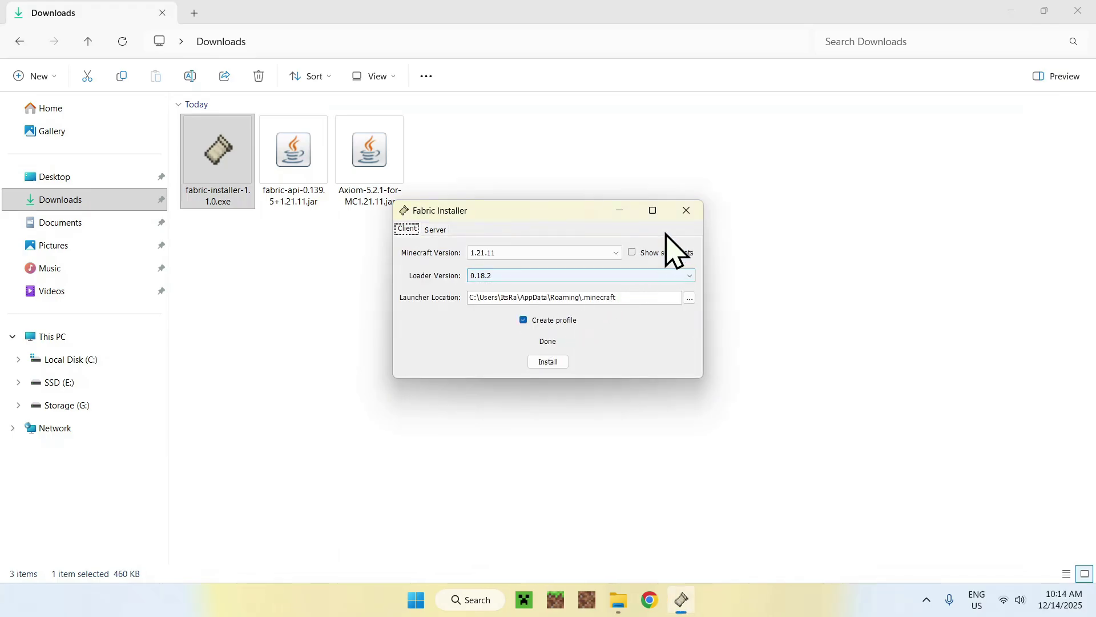
Close the Fabric installer, switch to Minecraft Launcher and open the mods folder of the fabric-loader-1.21.11 installation
click(687, 211)
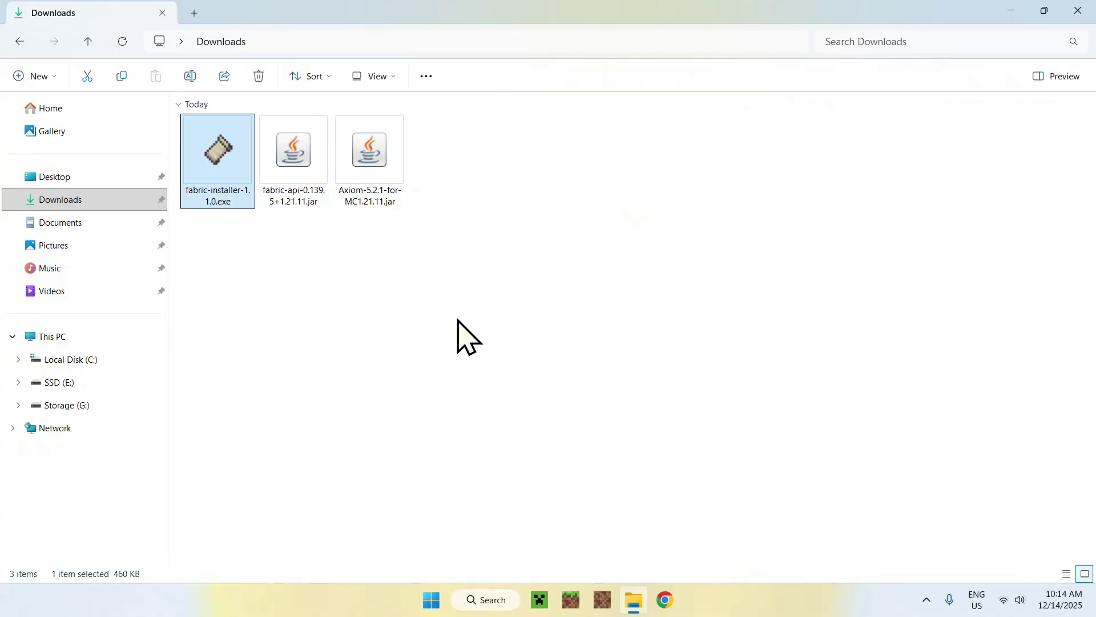
click(539, 596)
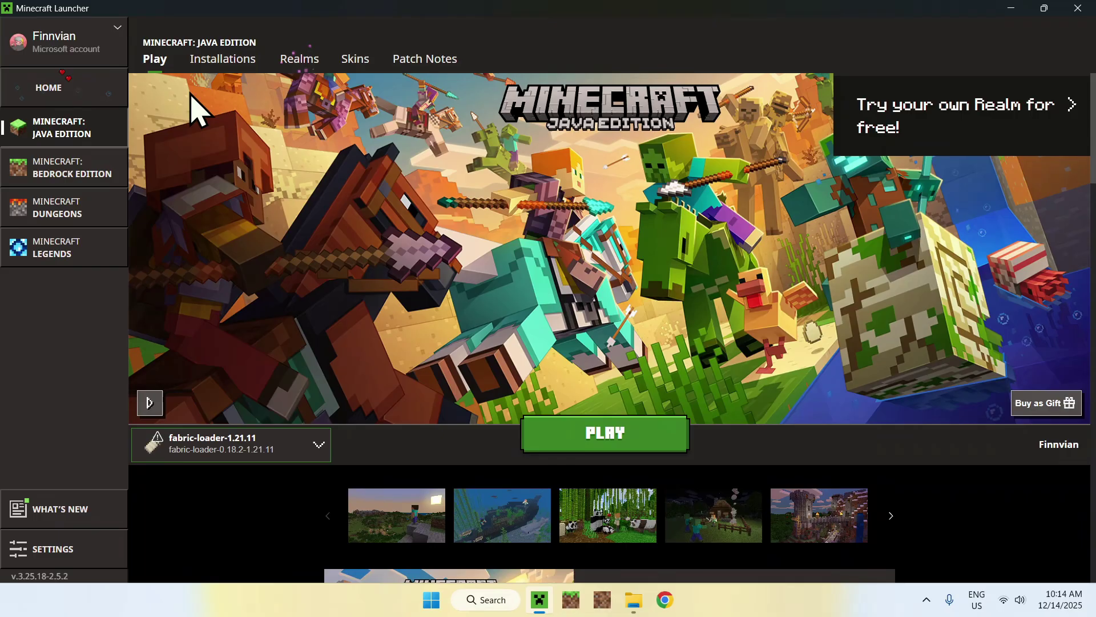
click(224, 63)
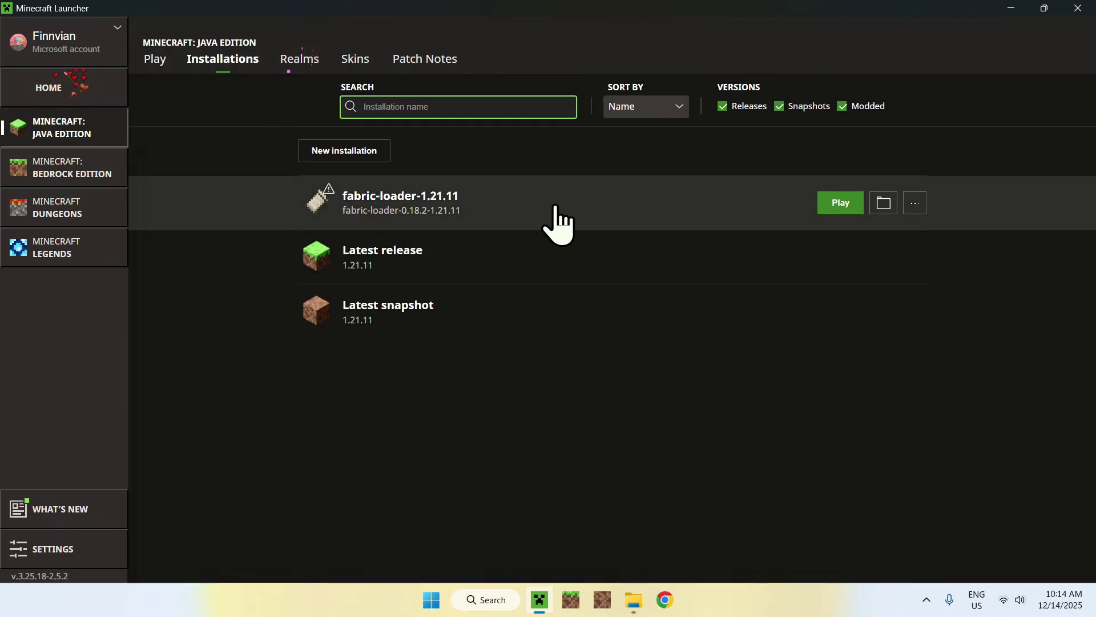
click(885, 205)
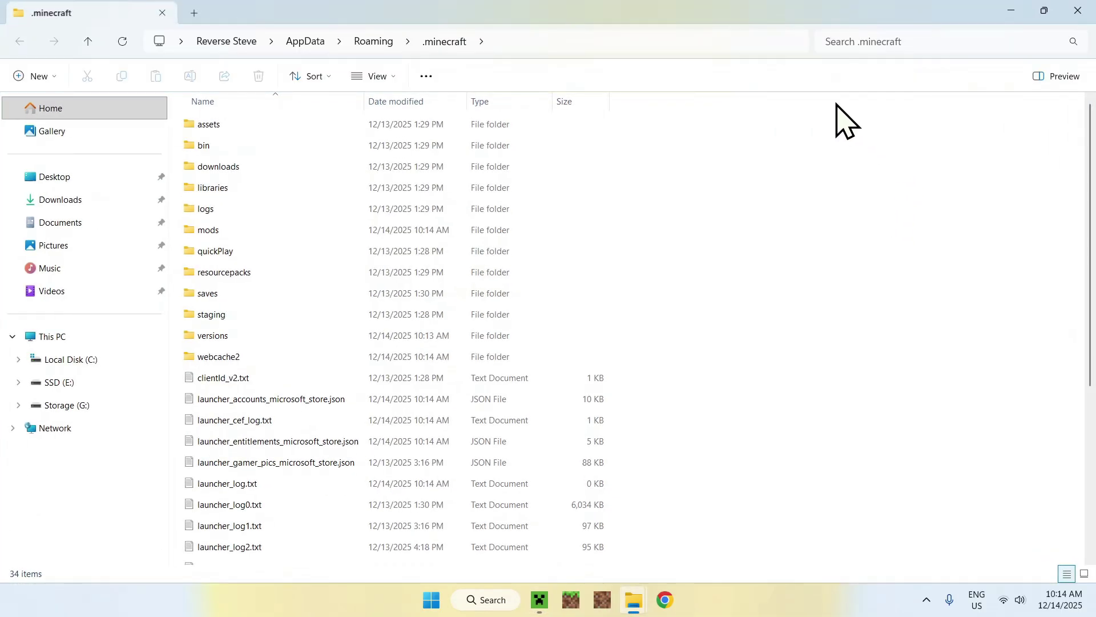
click(345, 229)
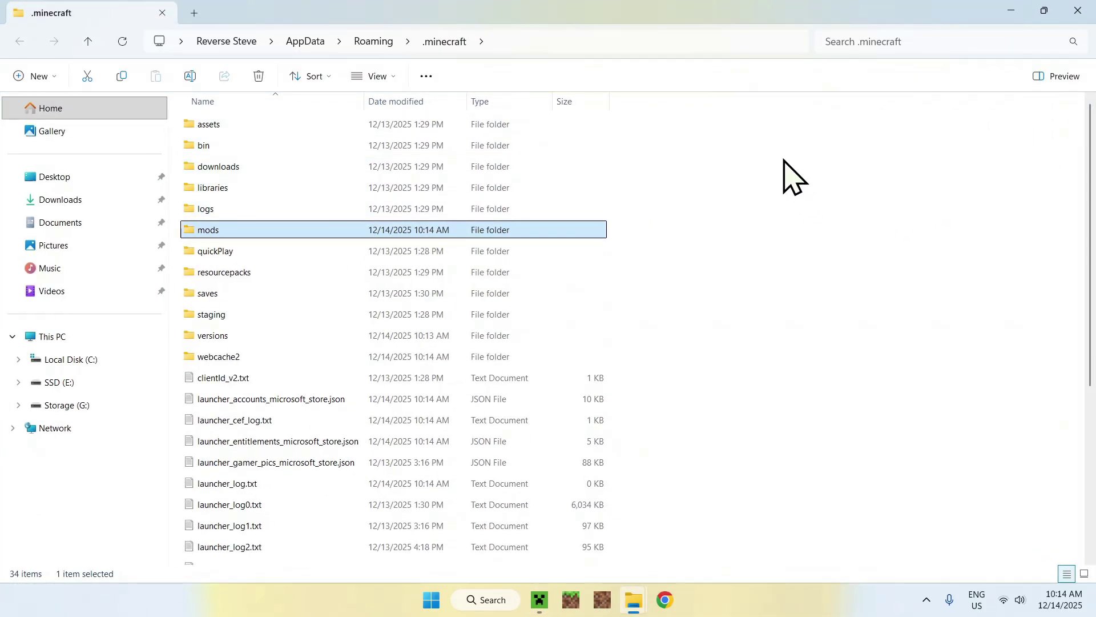
double_click(267, 231)
drag(203, 121, 660, 423)
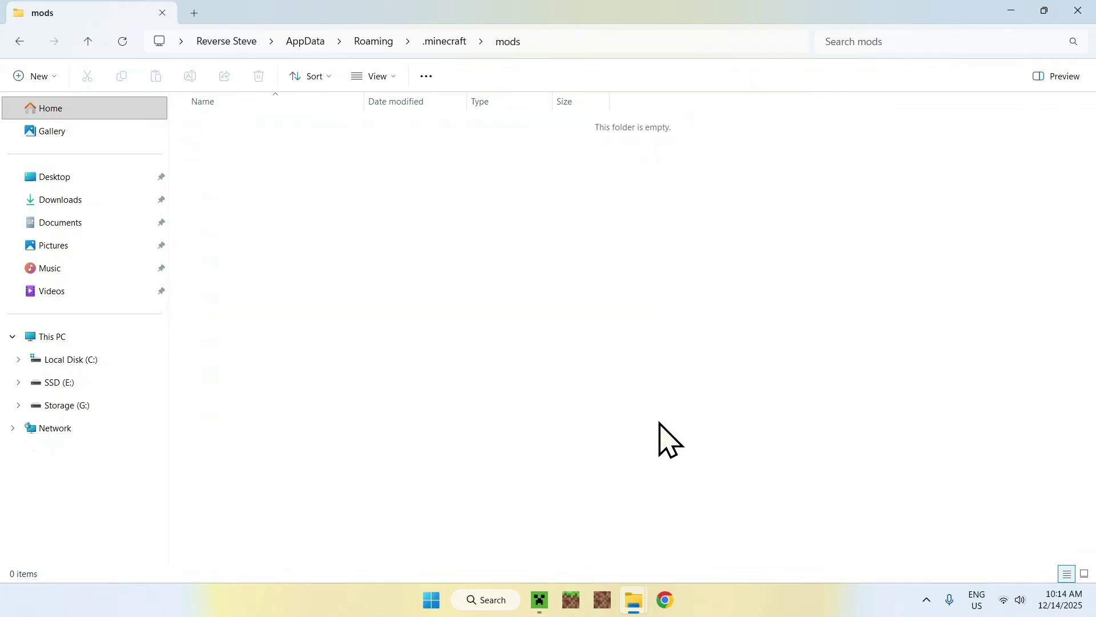
Copy fabric-api-0.139.5+1.21.11.jar and Axiom-5.2.1-for-MC1.21.11.jar from Downloads into the .minecraft mods folder
click(113, 201)
drag(426, 274, 330, 186)
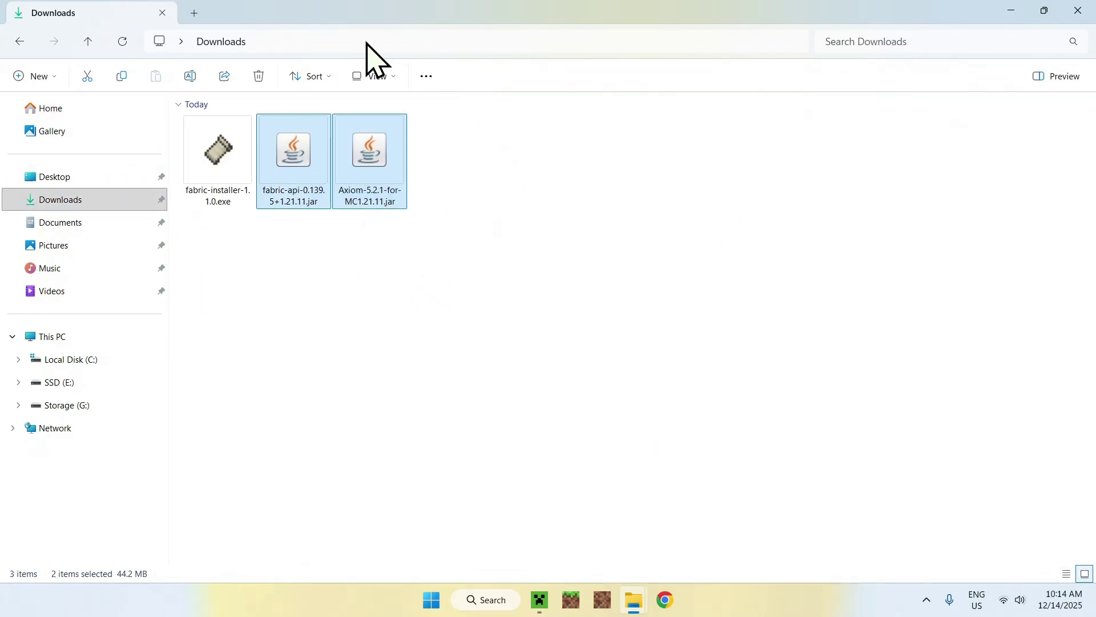
click(19, 41)
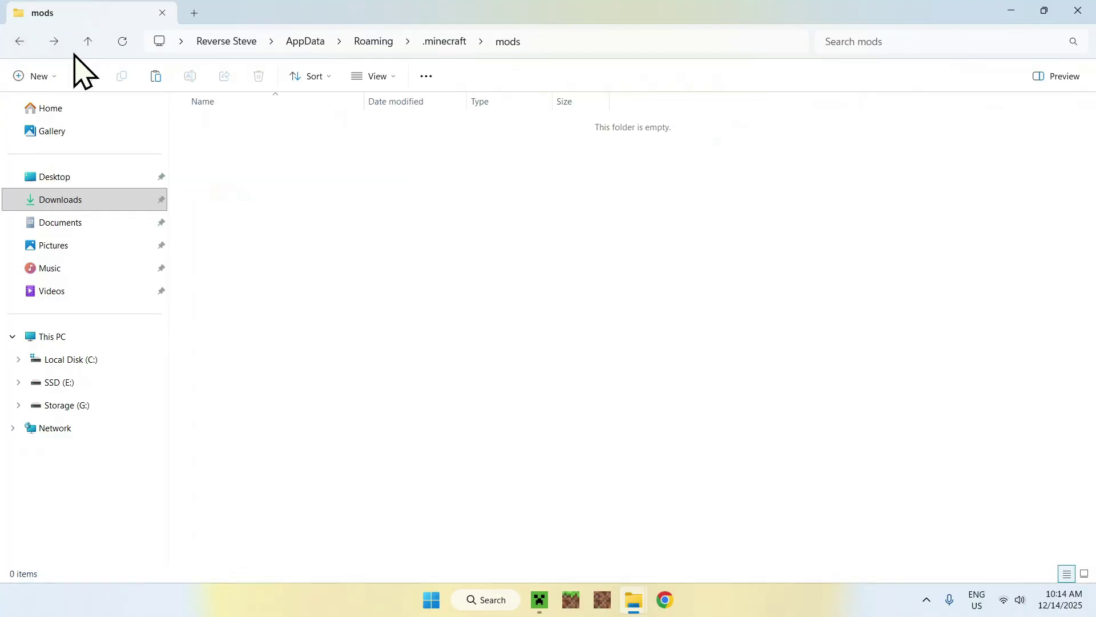
click(156, 76)
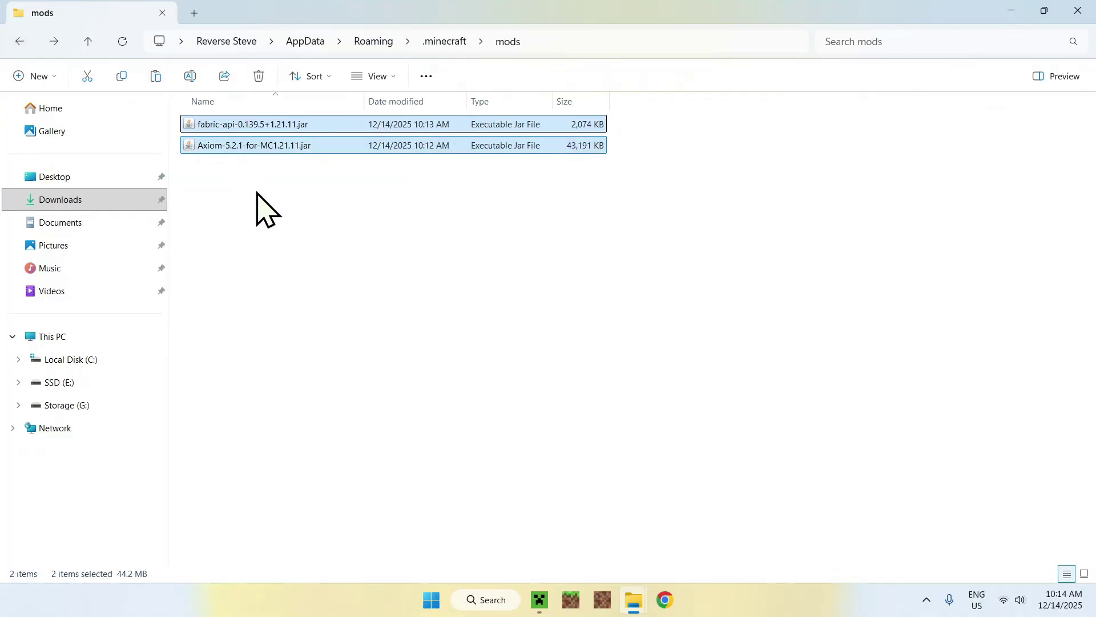
click(260, 197)
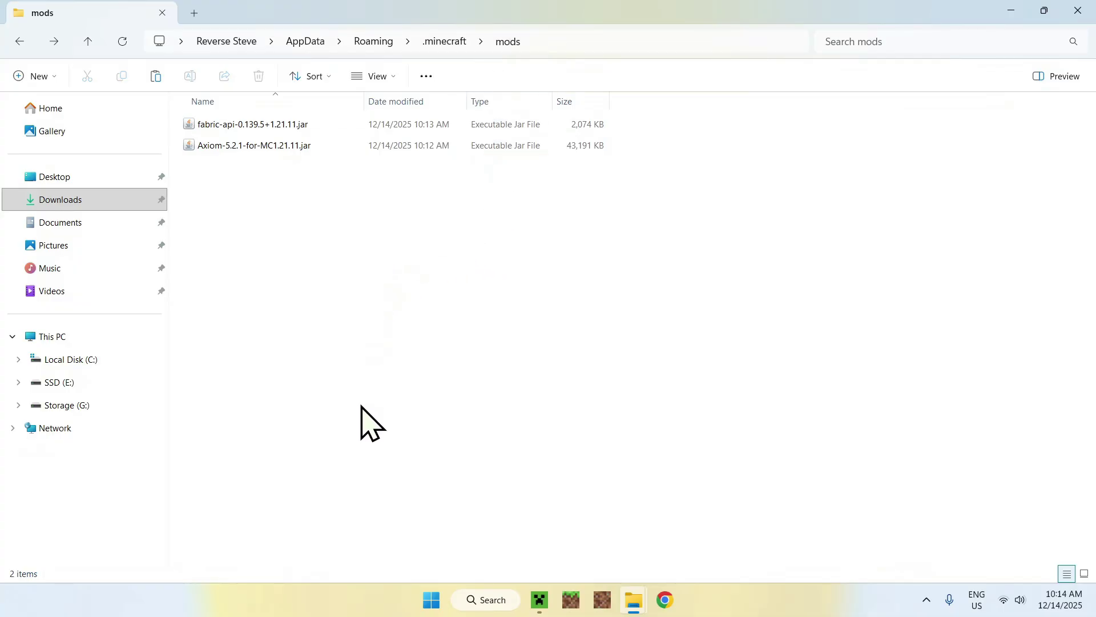
Switch to Minecraft Launcher and launch fabric-loader-1.21.11, accepting the modified-installation risk and disabling further warnings for it
click(540, 599)
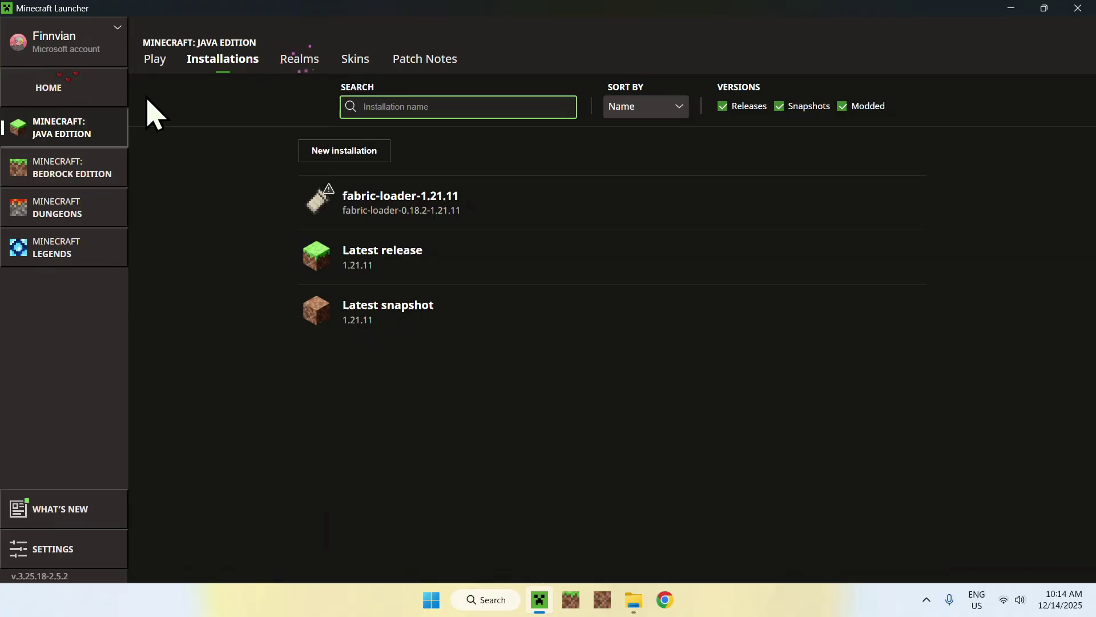
click(155, 61)
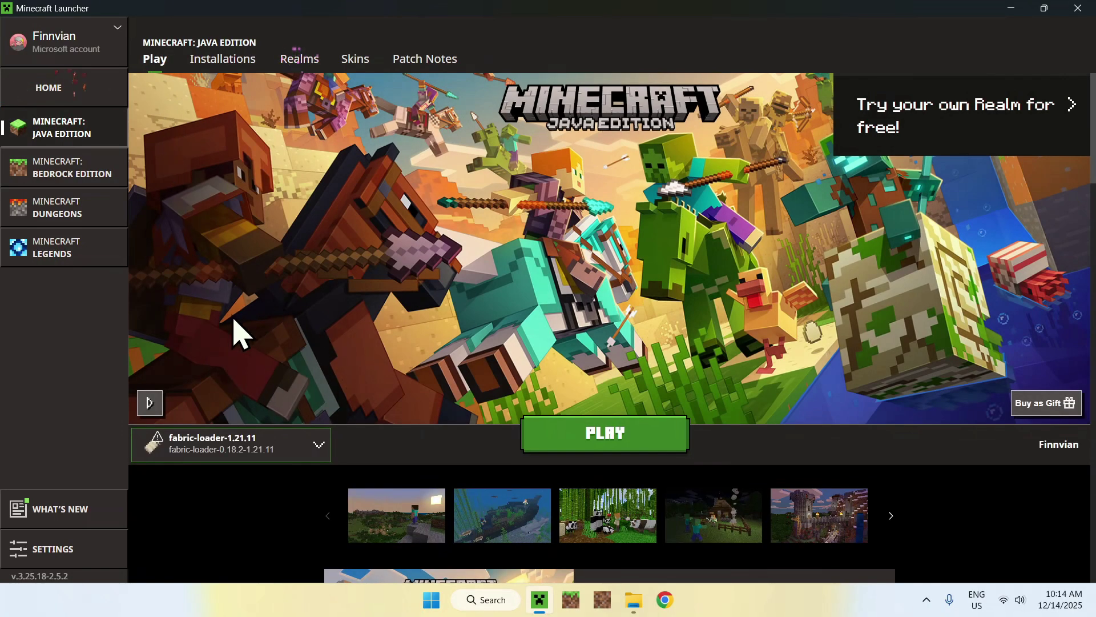
click(301, 443)
click(446, 326)
click(602, 448)
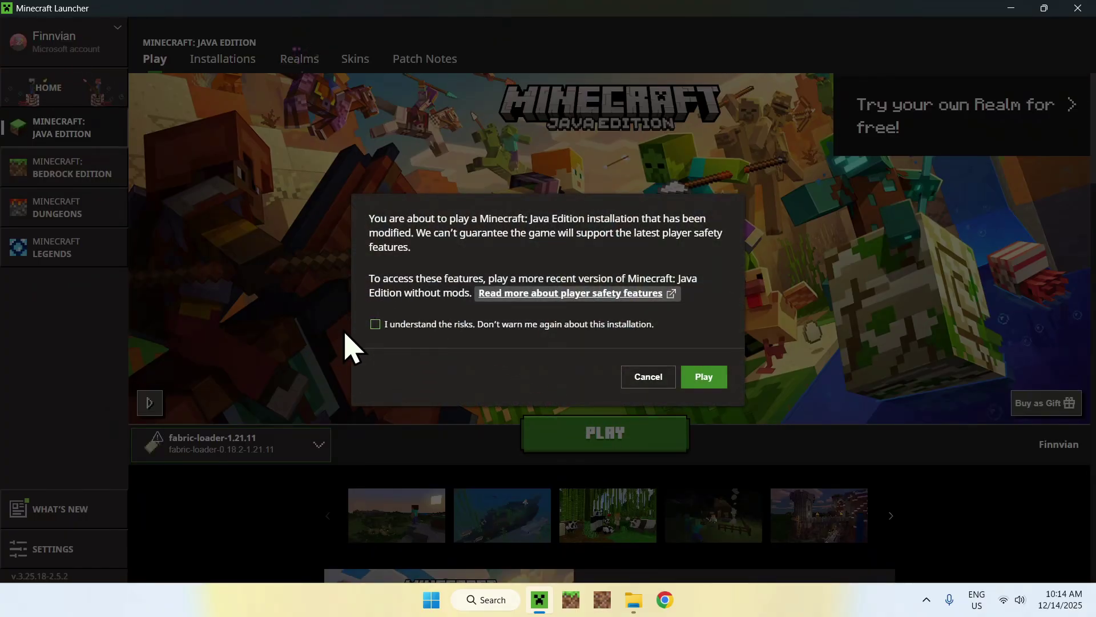
click(374, 324)
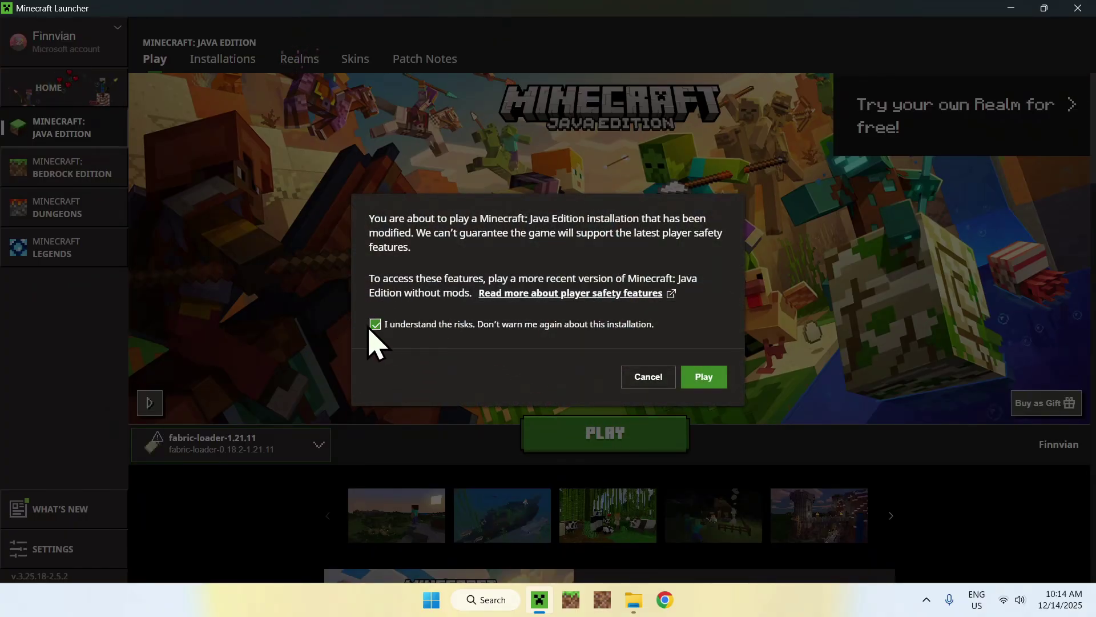
click(705, 378)
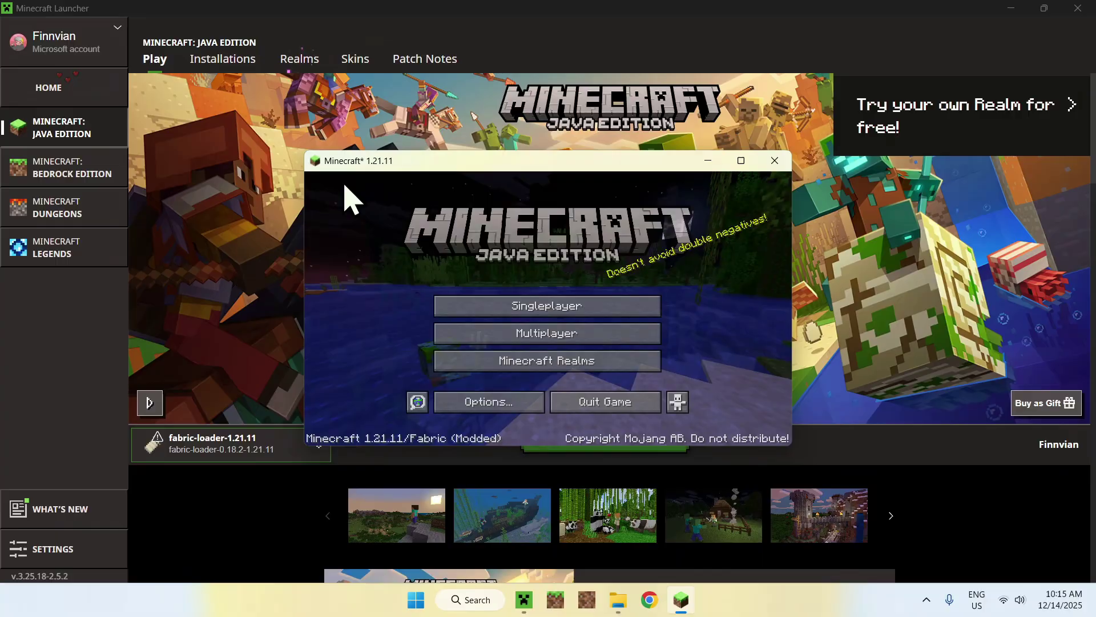
Maximize the game window, create a new singleplayer world in Creative mode and decline Axiom's quick introduction
click(741, 161)
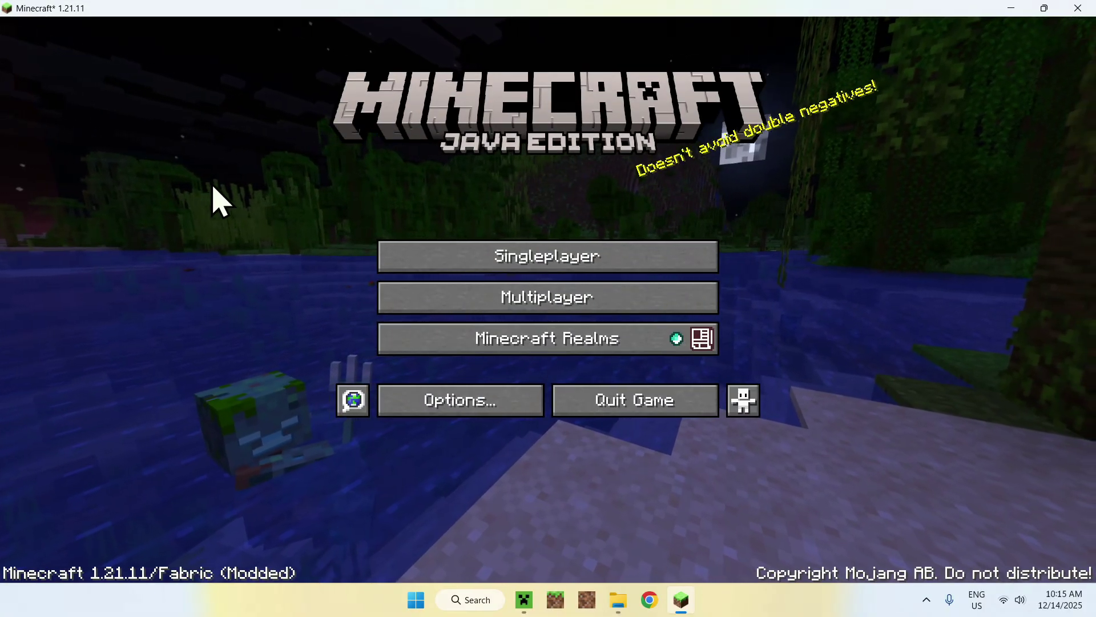
click(548, 264)
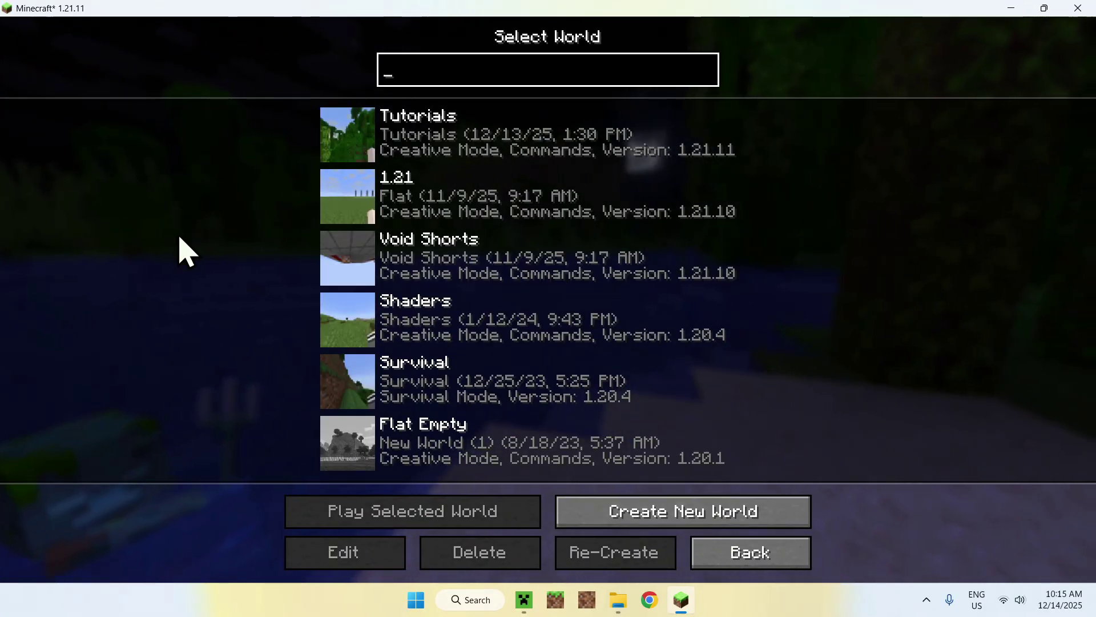
click(682, 521)
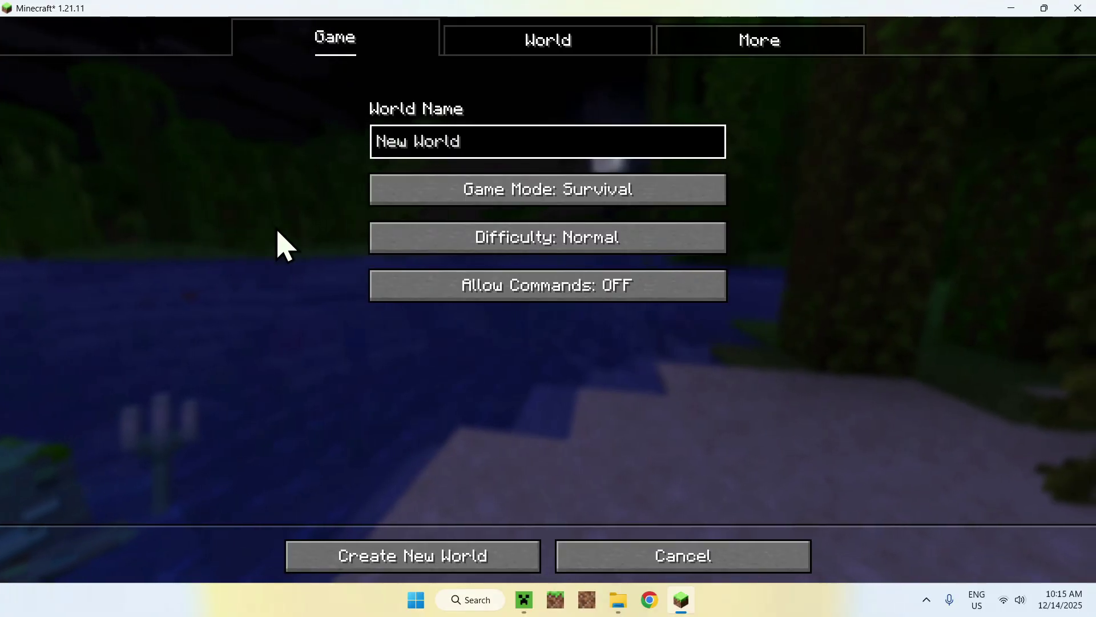
click(401, 197)
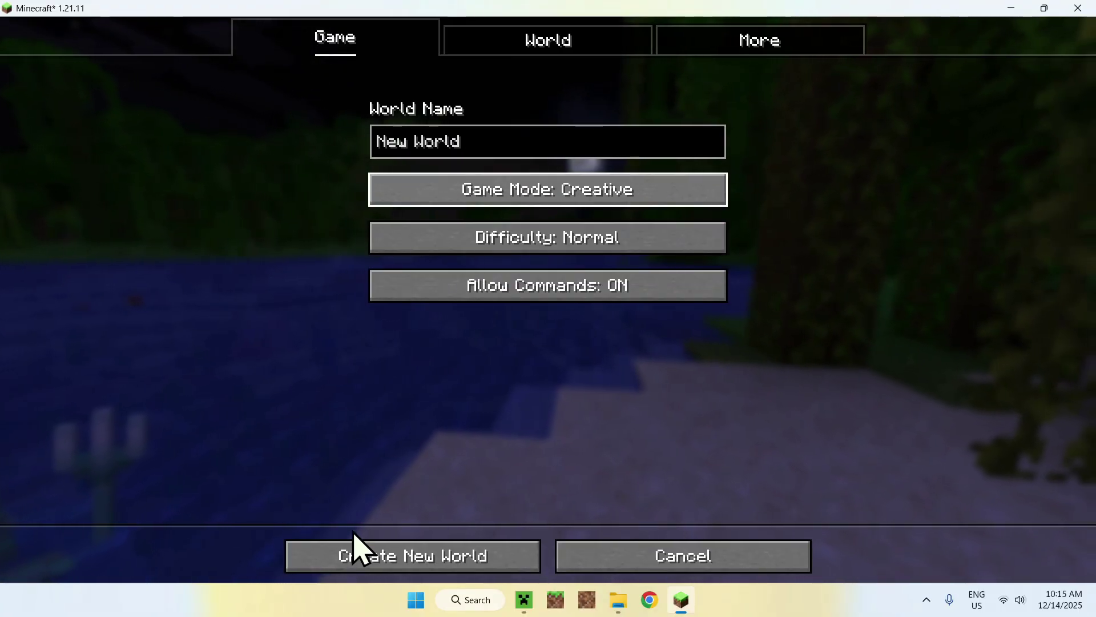
click(412, 563)
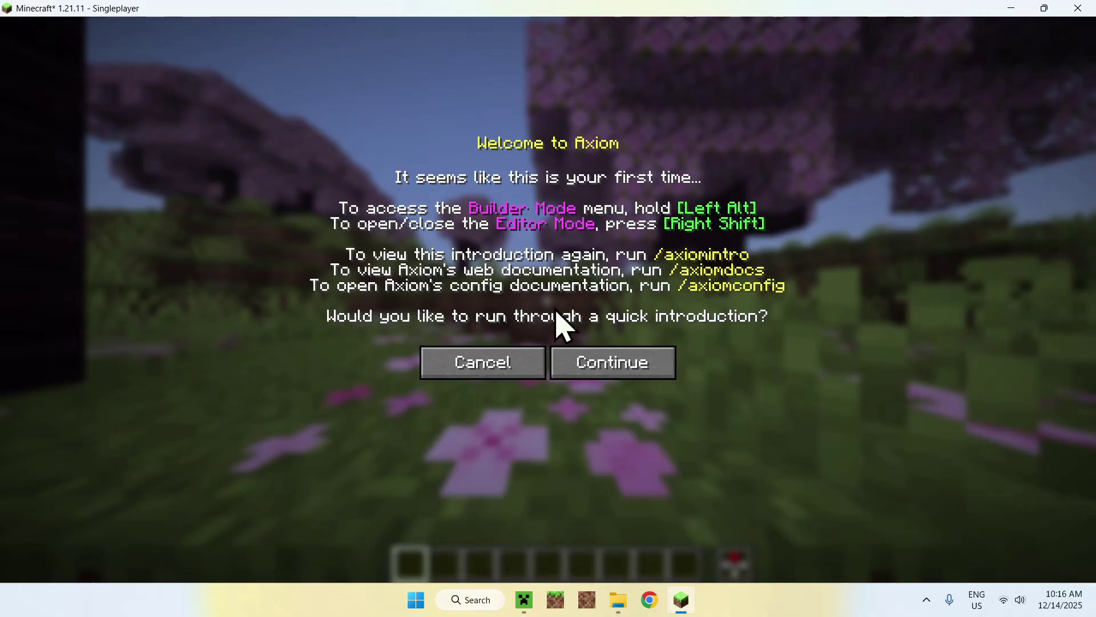
click(485, 363)
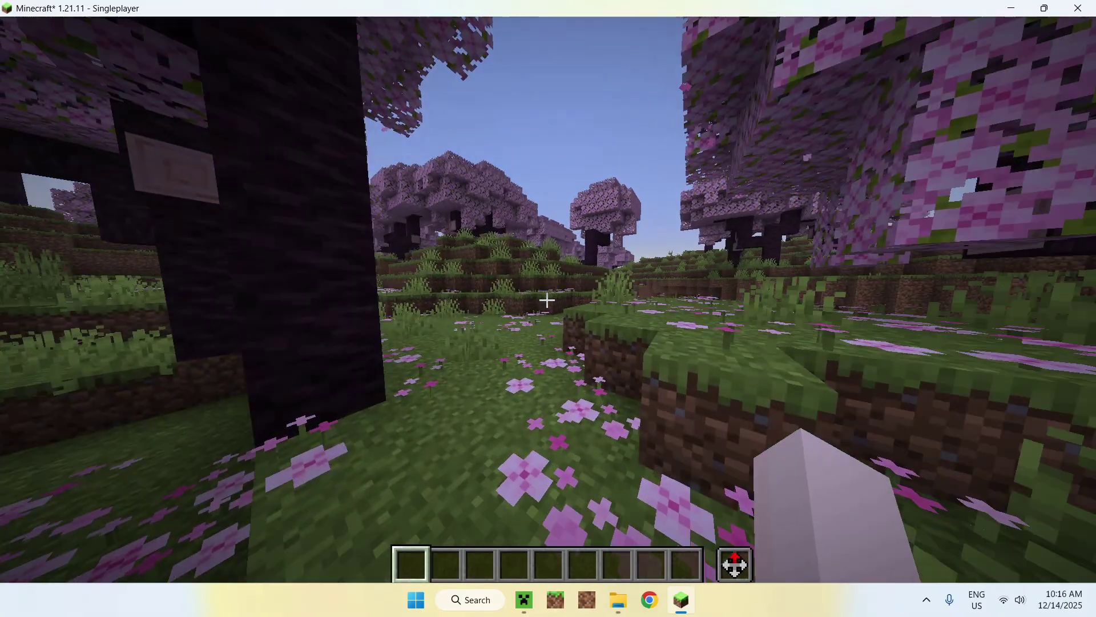
Fly up over the cherry grove and view Axiom's Builder Mode menu
key(w)
key(space)
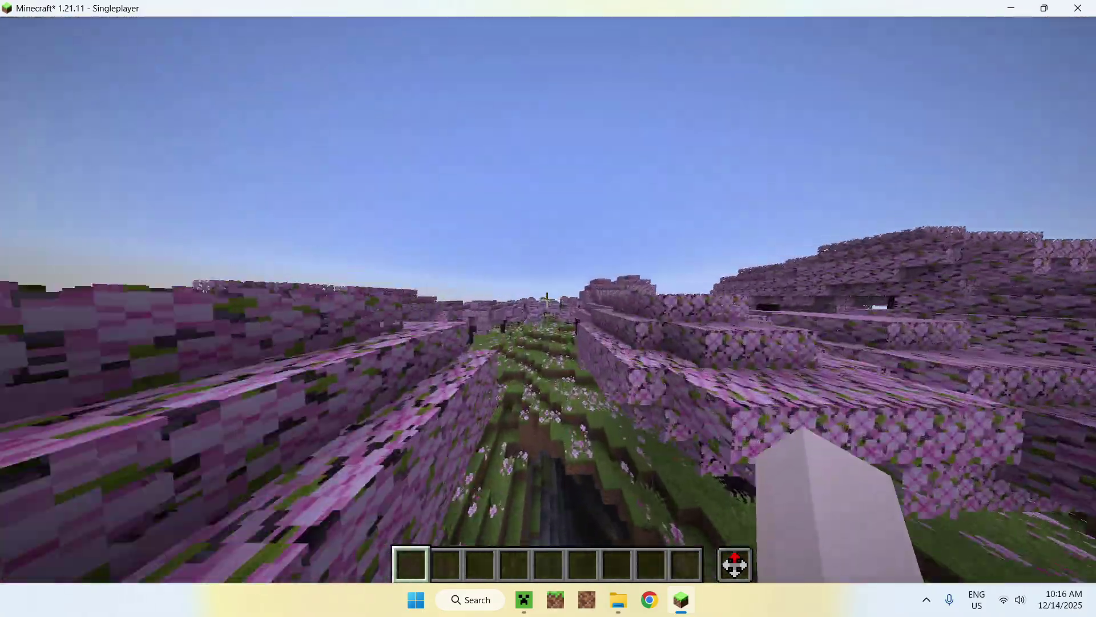
key(w)
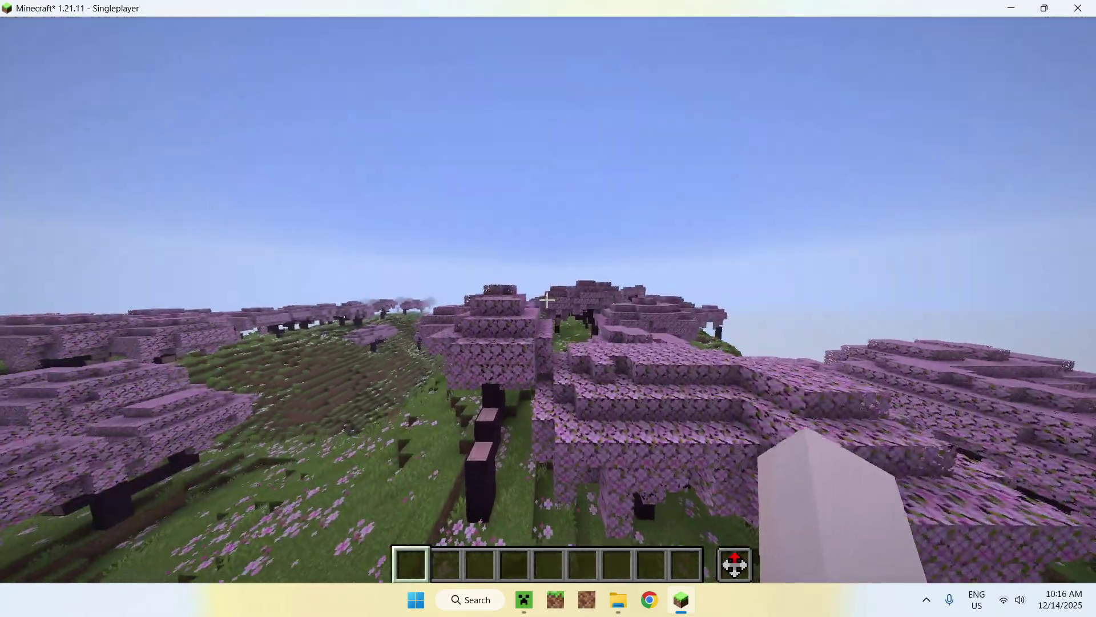
key(w)
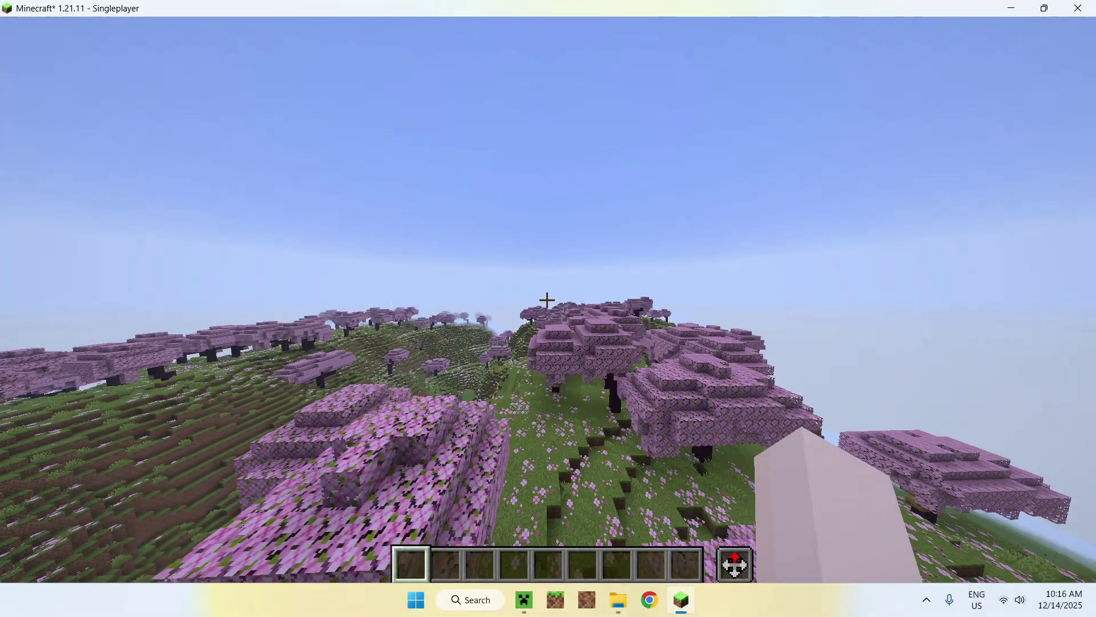
key(e)
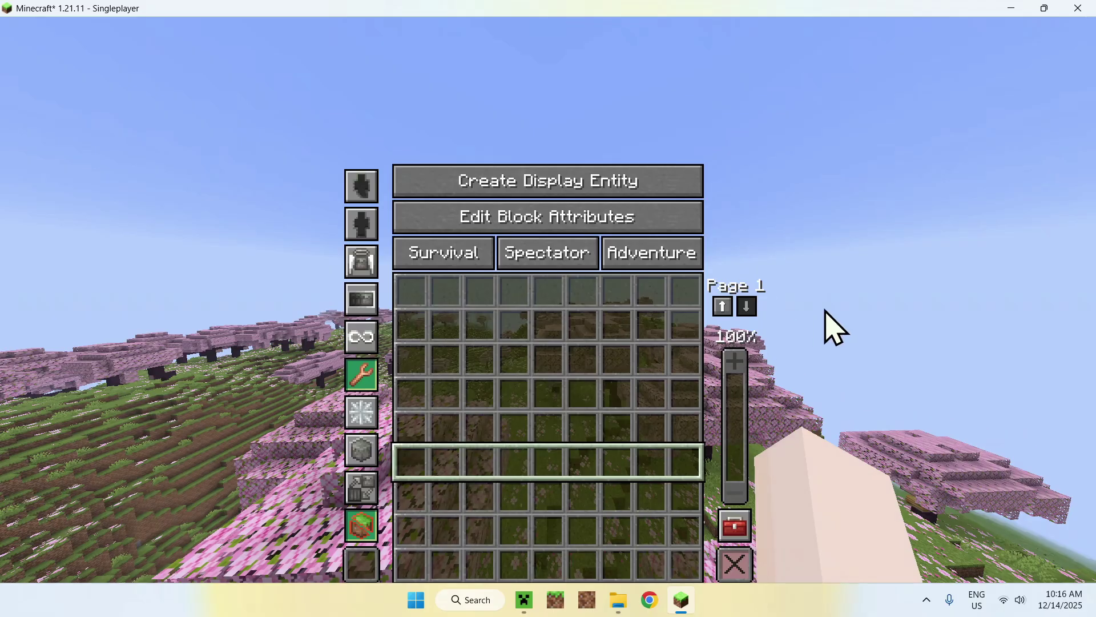
key(Escape)
Open Axiom's Editor Mode and go through its six-part introduction to the editor windows
key(Caps_Lock)
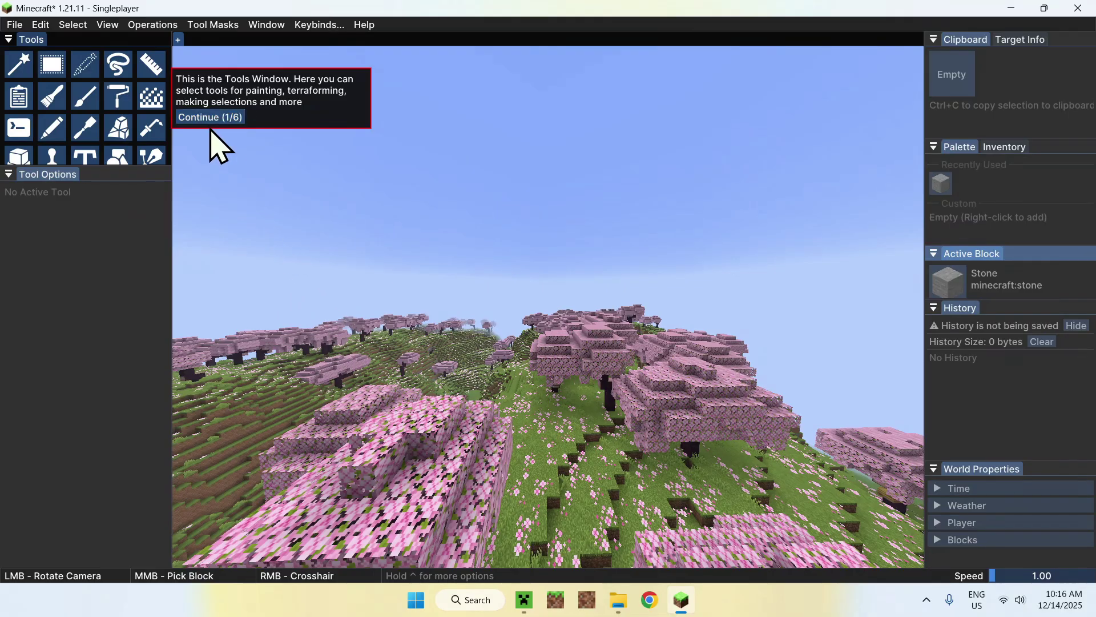
click(223, 117)
click(214, 379)
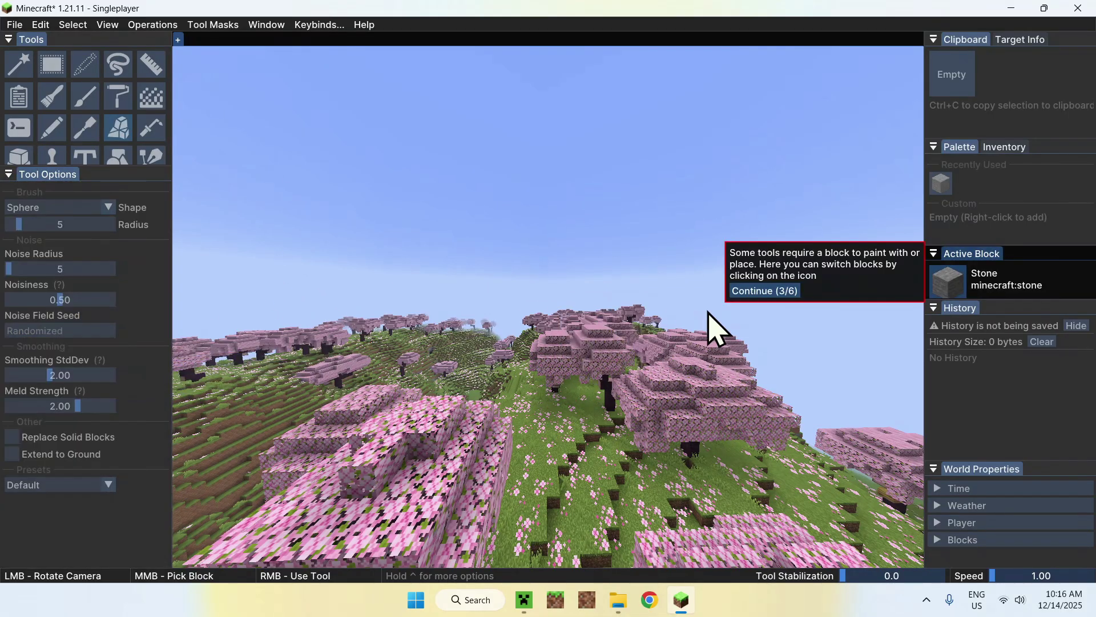
click(763, 292)
click(505, 219)
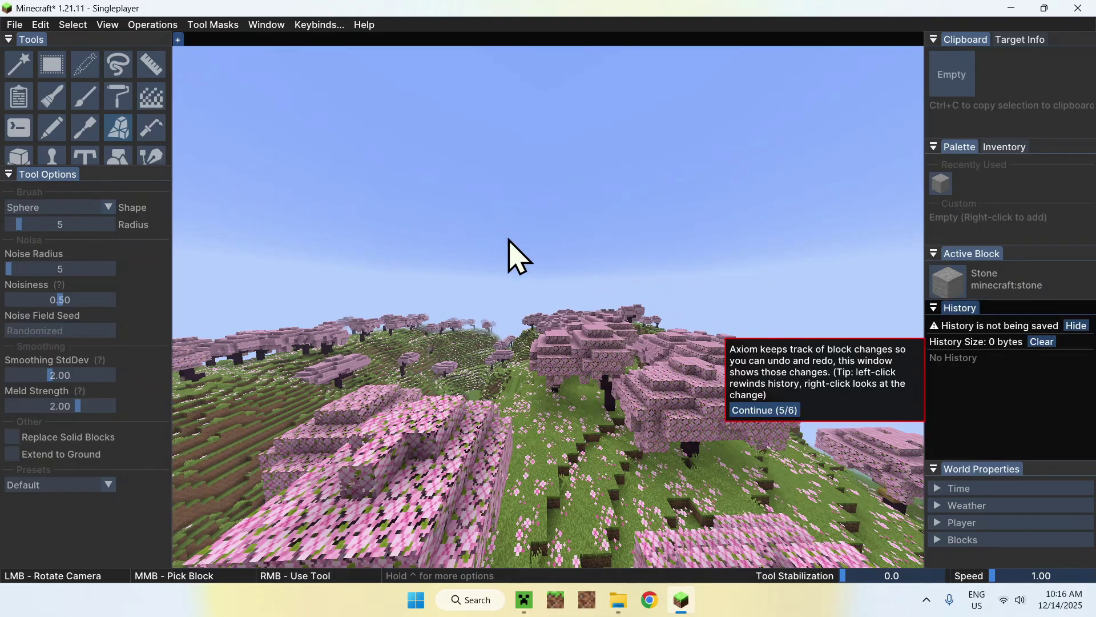
click(765, 411)
click(769, 111)
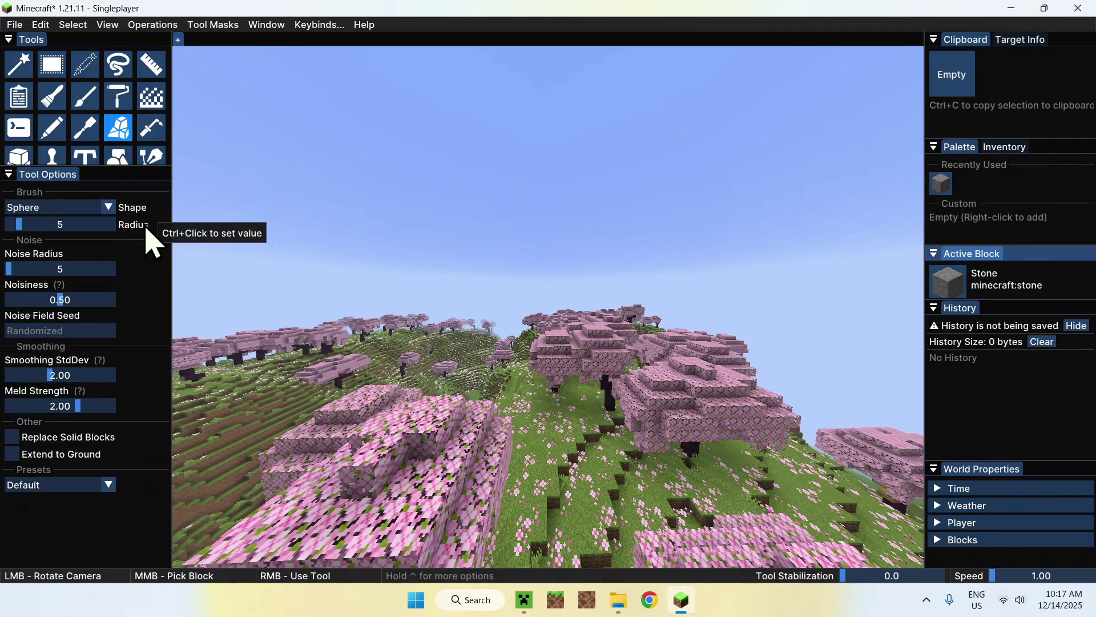
Set the Rock Tool's brush shape to Cube
click(127, 226)
click(112, 209)
click(80, 238)
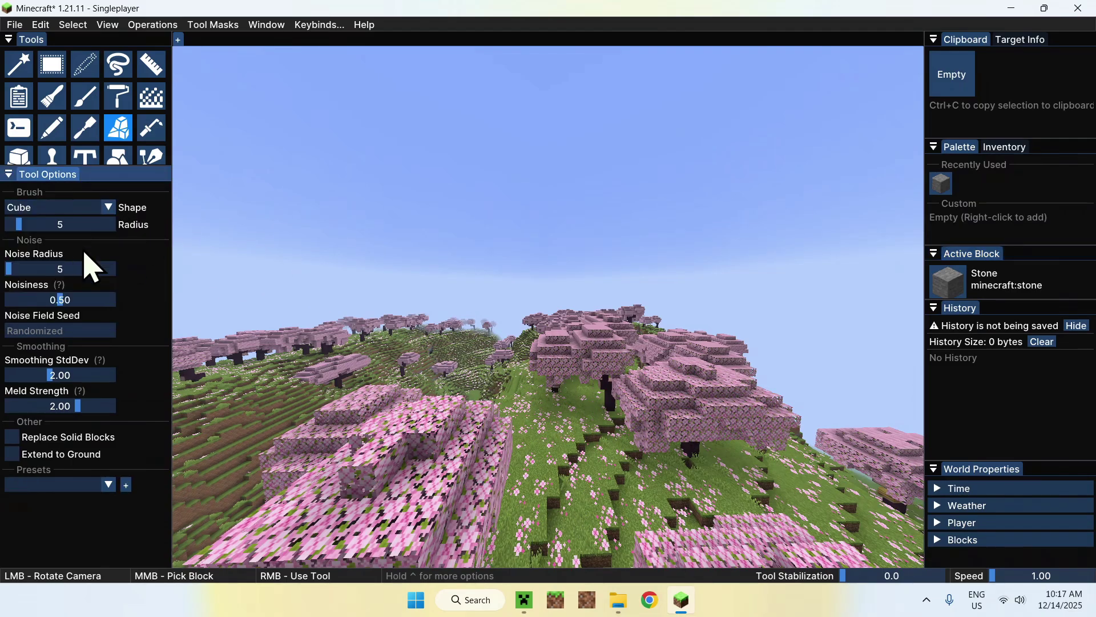
Place a cluster of eight stone rocks on the hill among the cherry trees with the Rock Tool's radius 5 brush
right_click(548, 411)
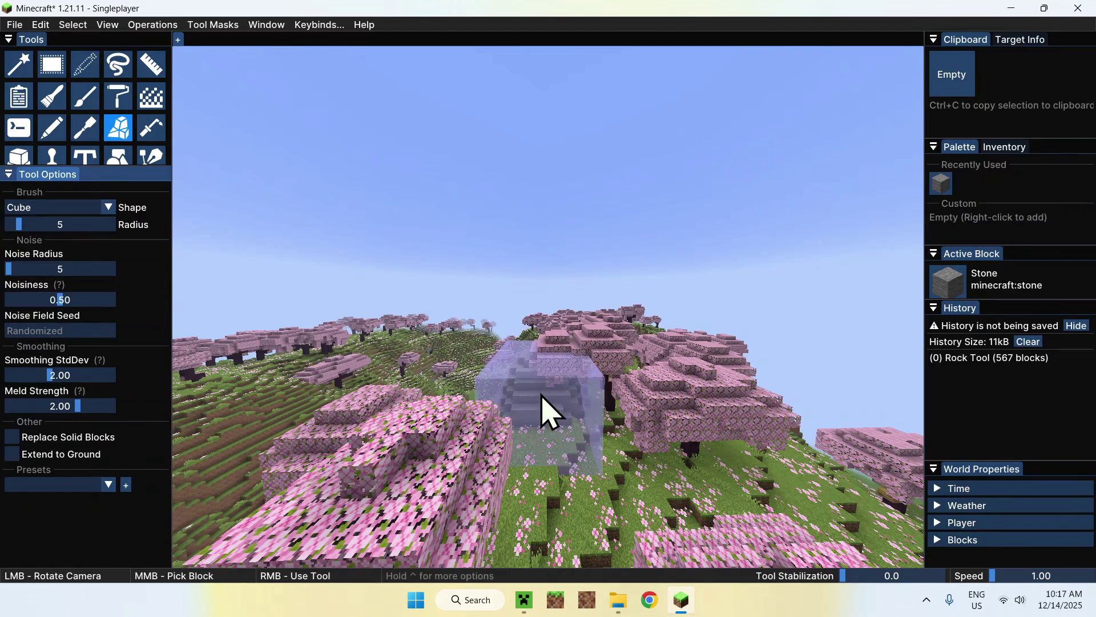
right_click(568, 426)
right_click(624, 421)
right_click(624, 421)
right_click(611, 417)
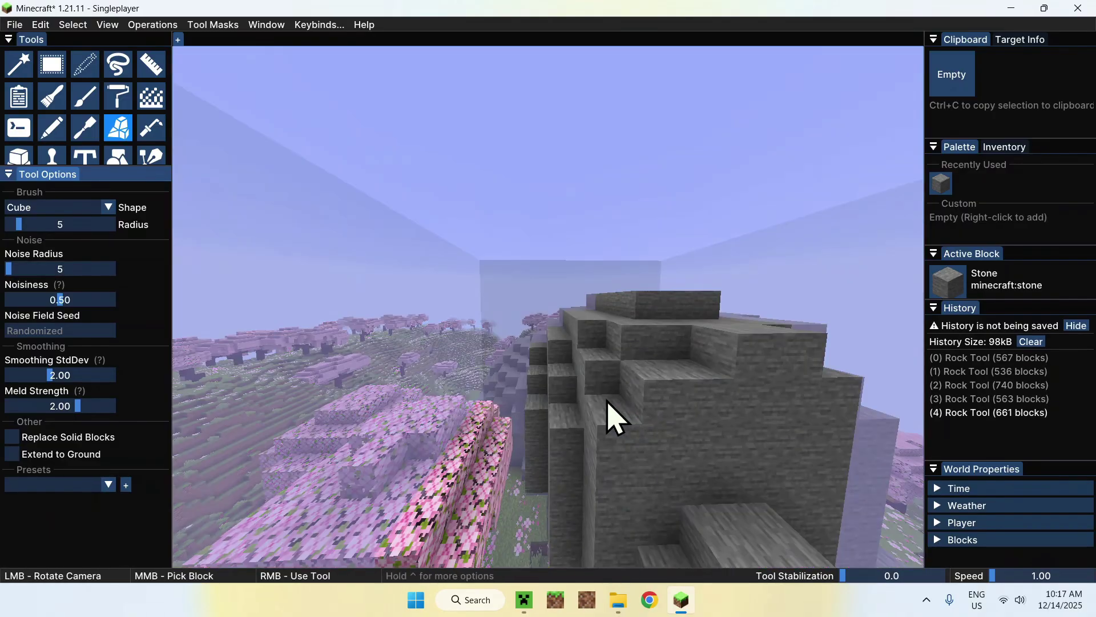
key(s)
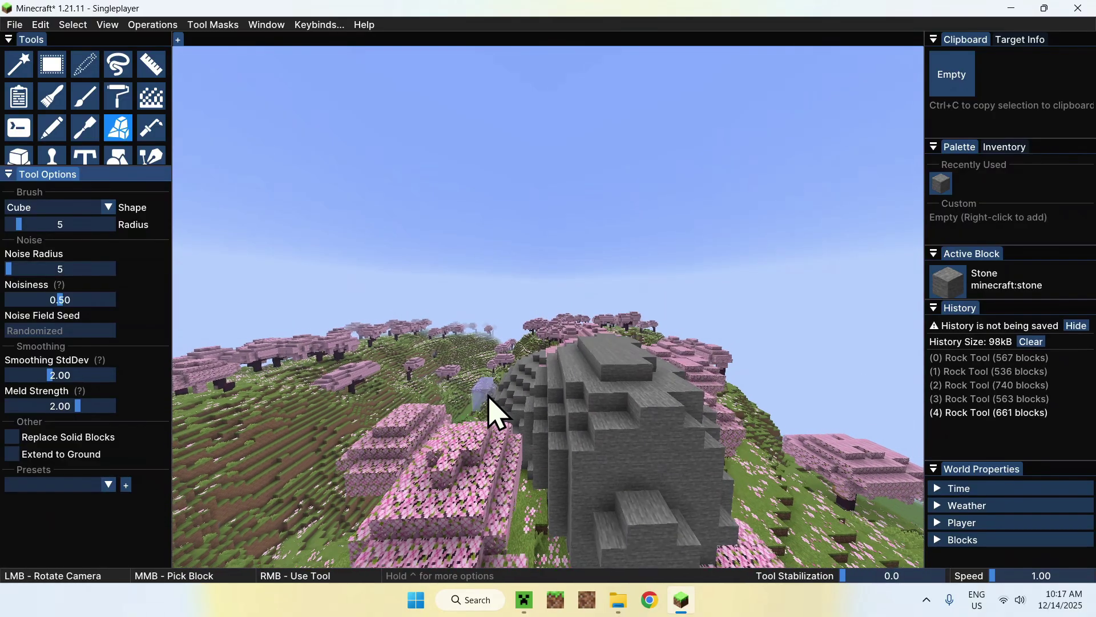
right_click(534, 427)
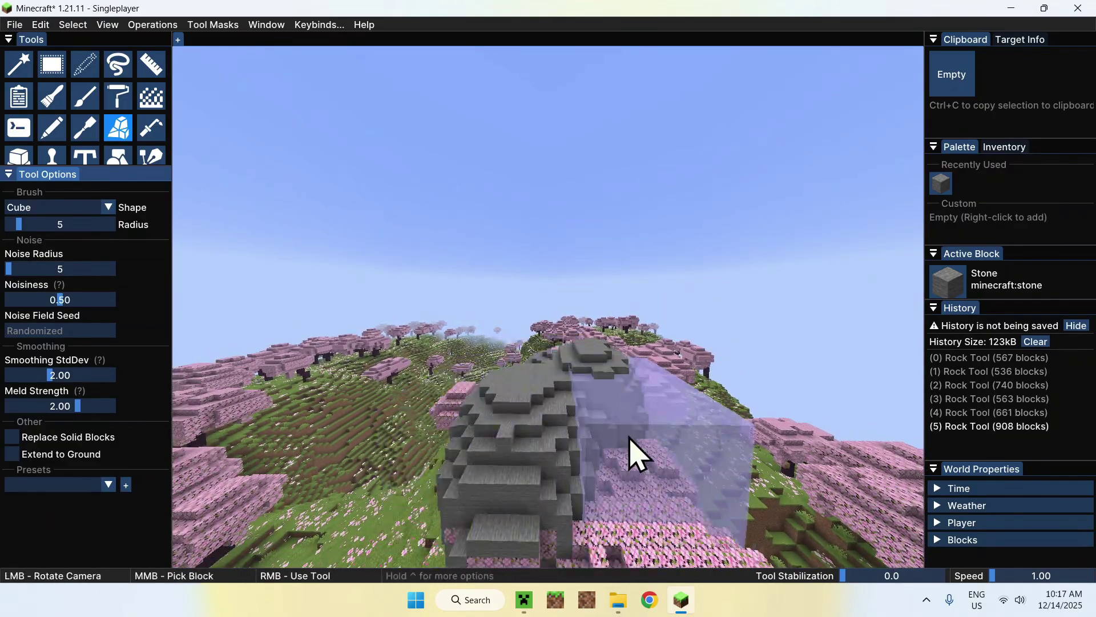
right_click(629, 439)
key(d)
right_click(604, 434)
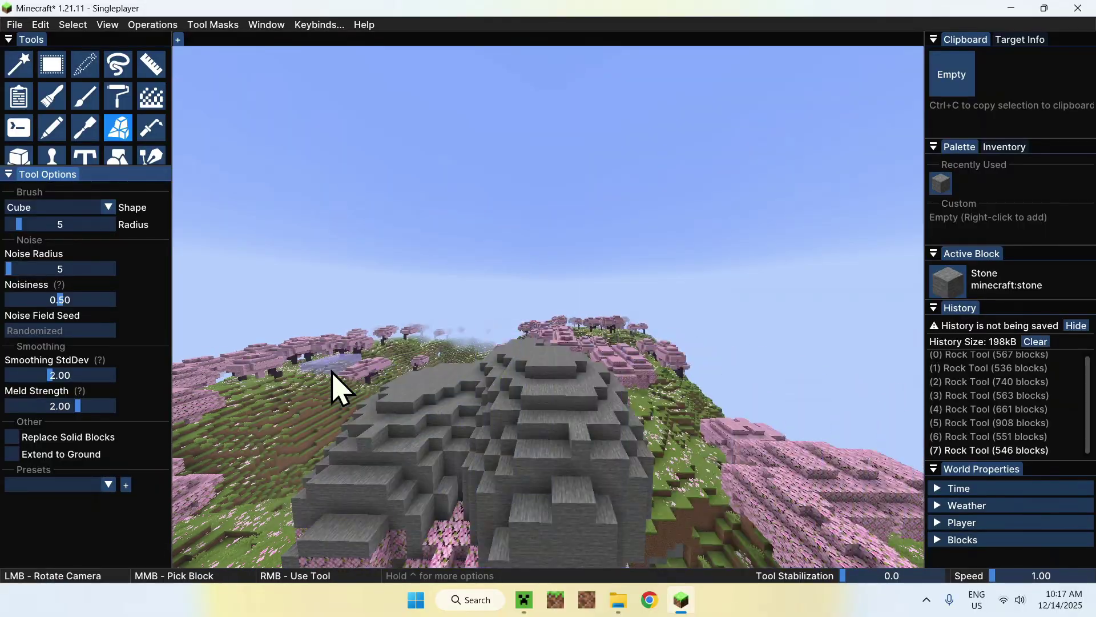
Set the Rock Tool's brush shape to Cylinder and paint a long stone ridge across the existing rock cluster
click(74, 207)
click(34, 266)
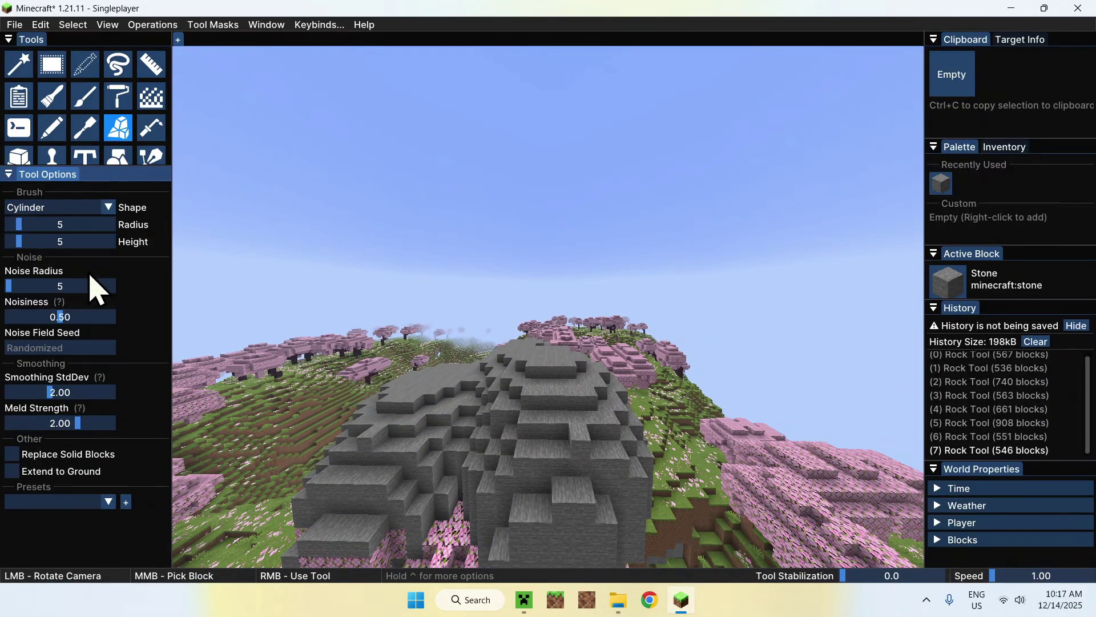
right_click(557, 394)
key(d)
key(space)
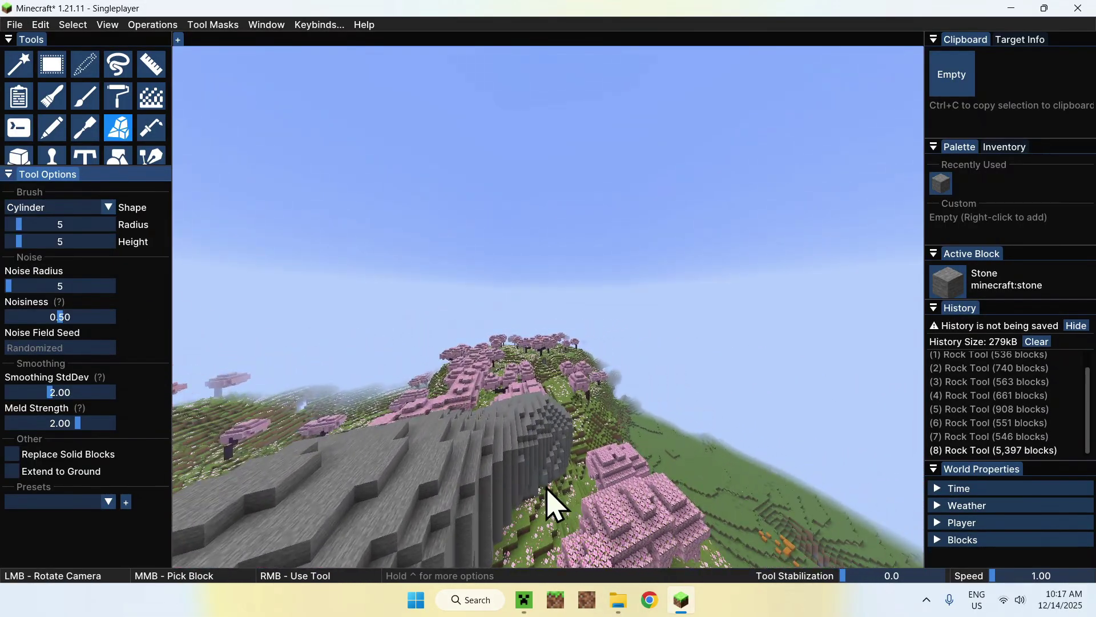
mouse_move(546, 487)
mouse_down()
mouse_move(556, 418)
mouse_move(575, 402)
mouse_move(605, 416)
mouse_up()
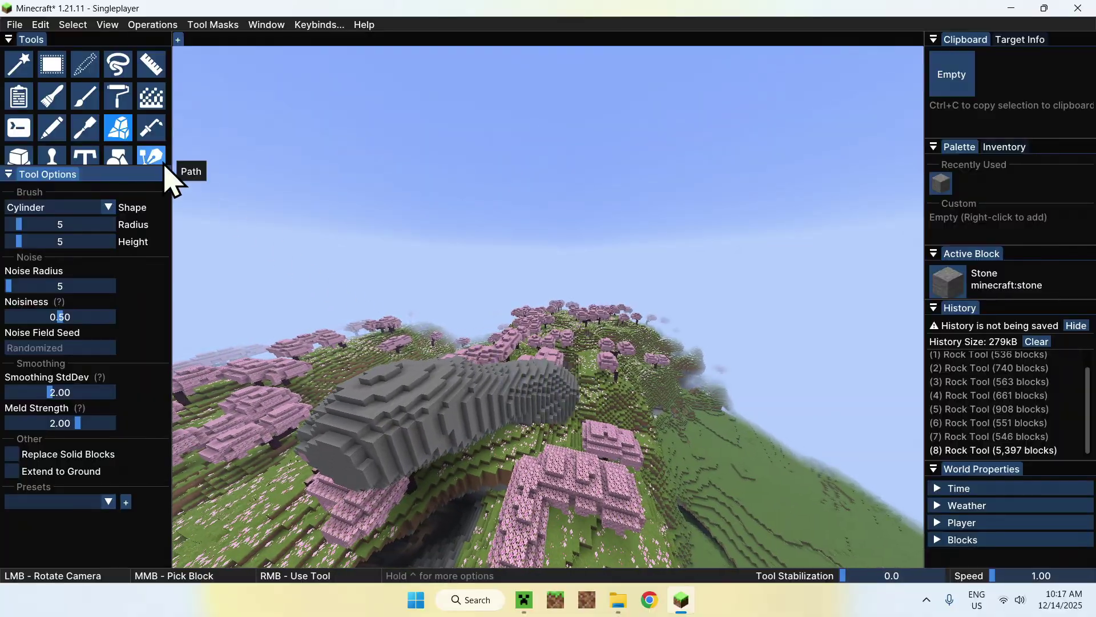
Review the Sculpt Draw Tool's introduction and return to the Rock Tool
click(85, 128)
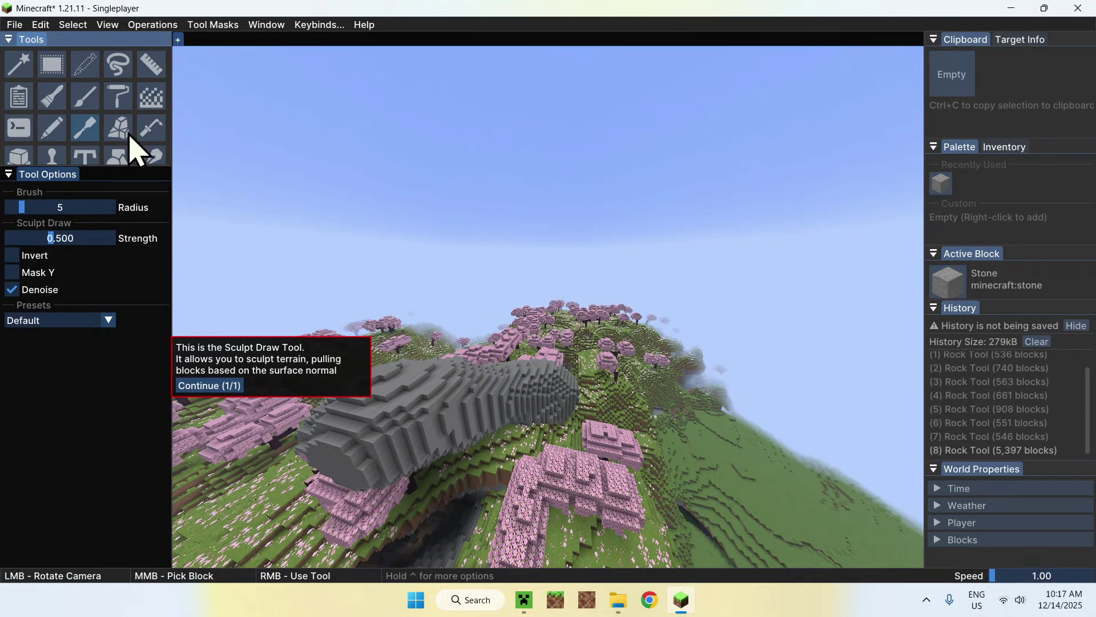
click(219, 387)
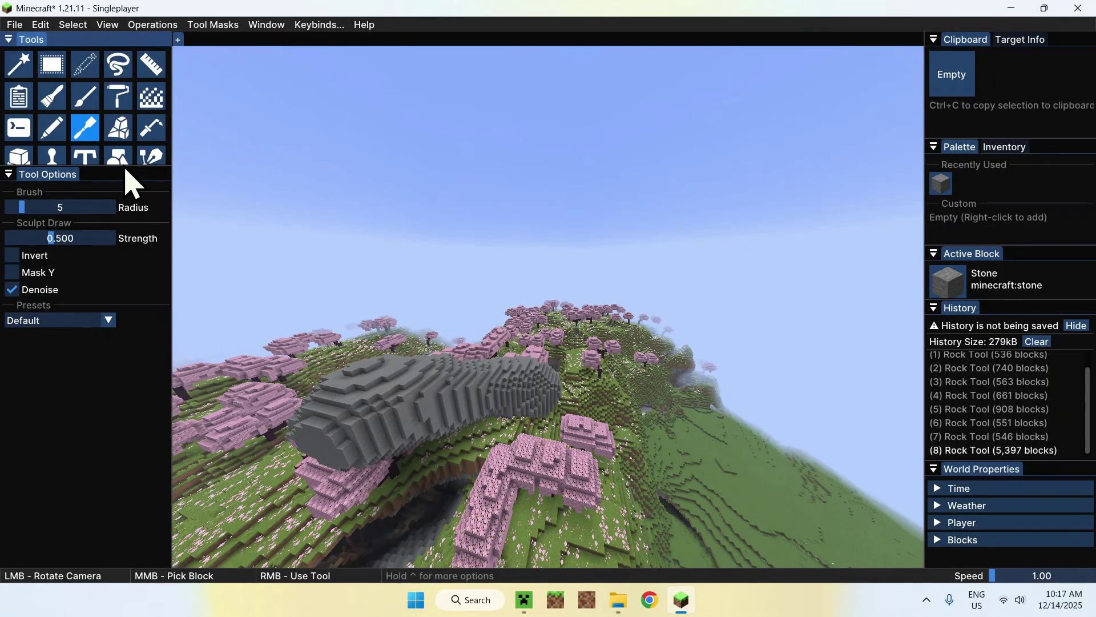
click(119, 131)
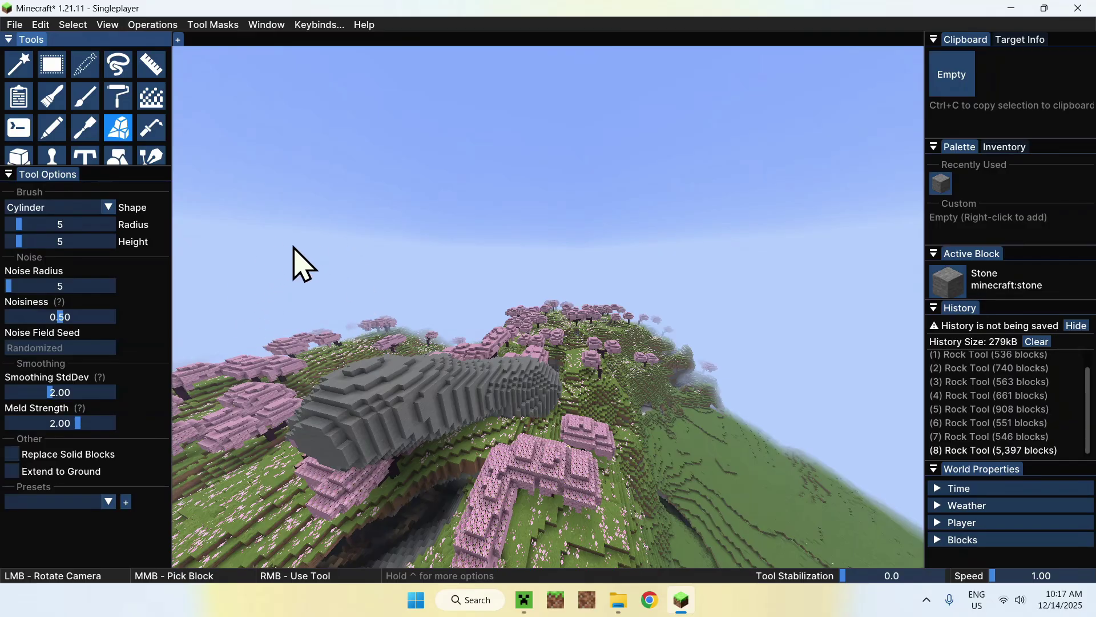
Choose Lava as the active block and paint a lava mass over the stone ridge and nearby cherry trees
click(941, 289)
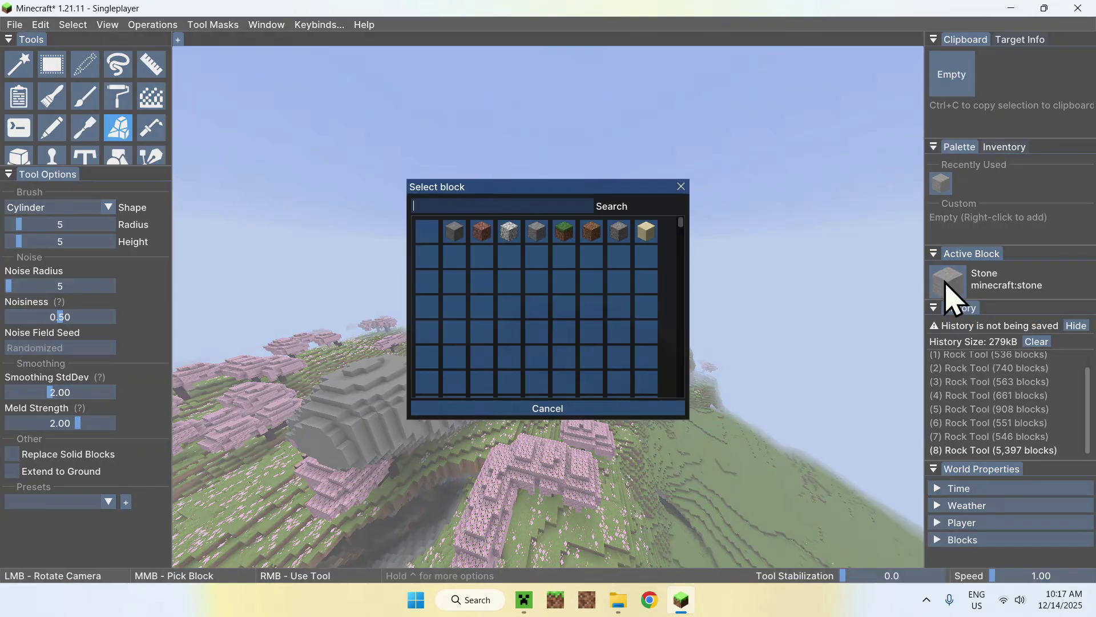
click(486, 265)
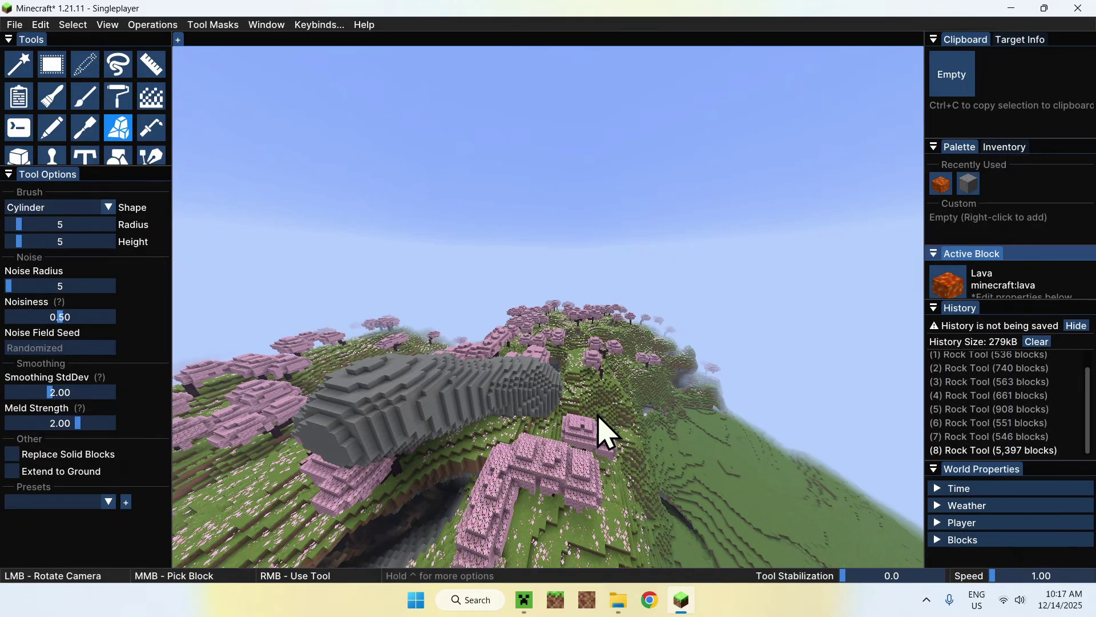
click(589, 398)
mouse_move(550, 388)
mouse_down()
mouse_move(616, 392)
mouse_move(519, 460)
mouse_move(571, 456)
mouse_up()
key(d)
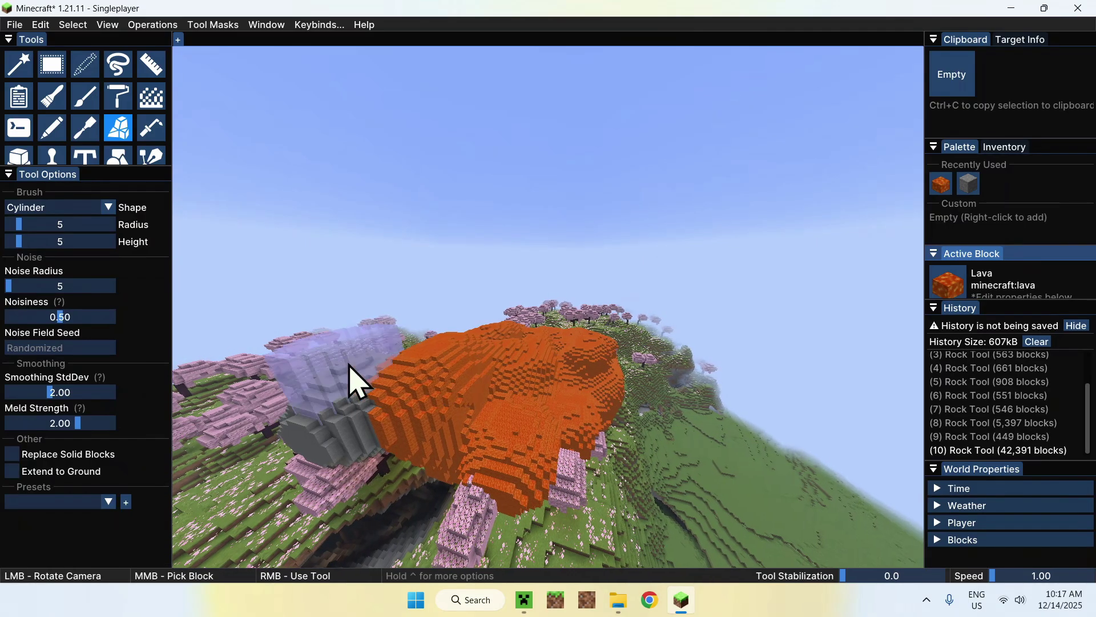
Set the cylinder brush to radius 12 and height 29, and extend the lava mass down the hillside
drag(100, 225, 33, 225)
click(67, 241)
click(68, 242)
mouse_move(405, 313)
mouse_down()
mouse_move(563, 379)
mouse_move(661, 391)
mouse_move(563, 399)
mouse_move(698, 460)
mouse_move(611, 507)
mouse_move(594, 496)
mouse_up()
key(d)
key(w)
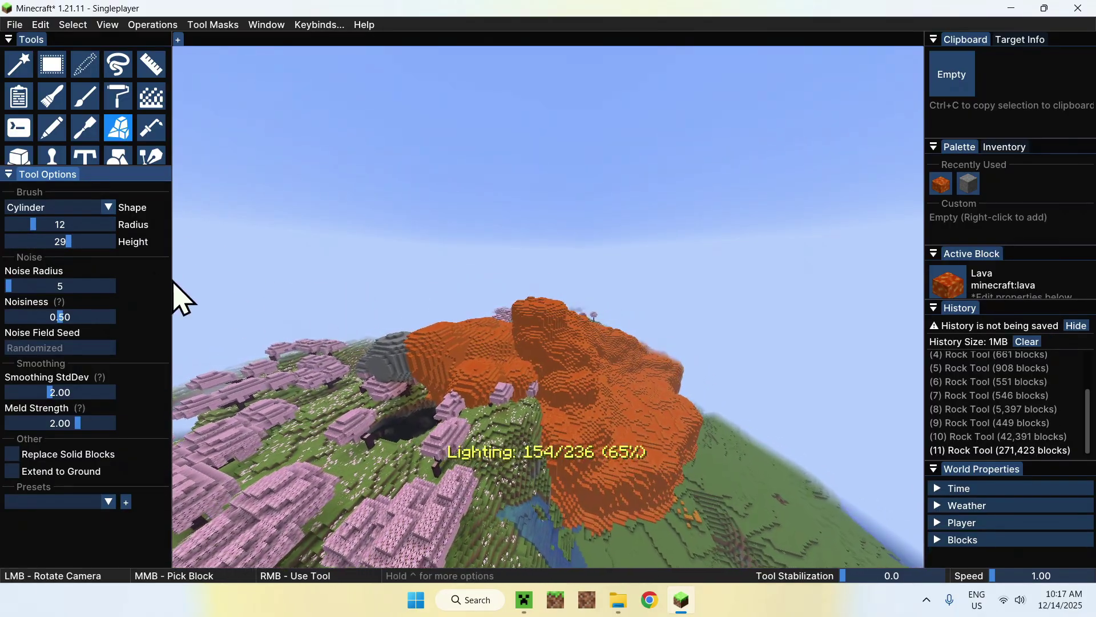
Change the brush shape to Cube and place two lava rocks beside the large lava mass, the second with noisiness 0.00
drag(150, 218, 124, 228)
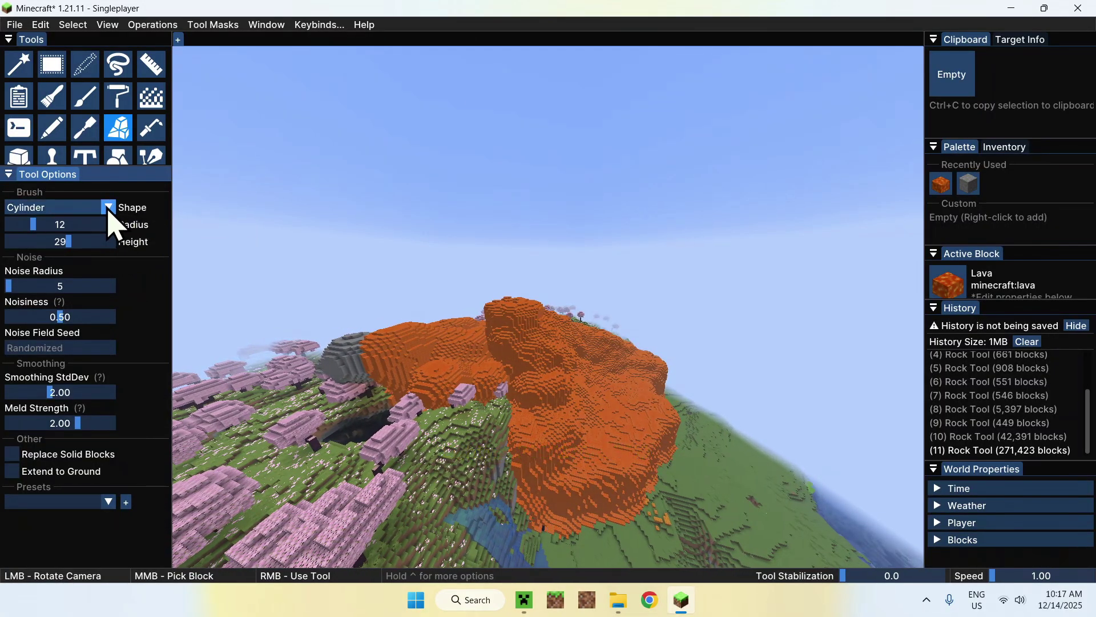
click(108, 209)
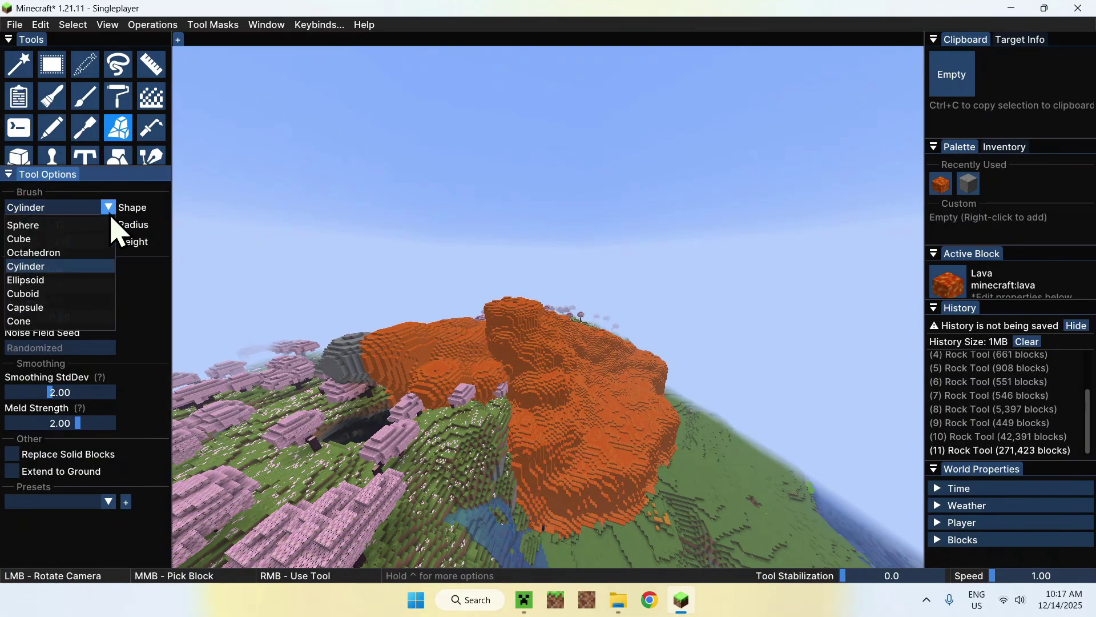
click(50, 240)
right_click(423, 472)
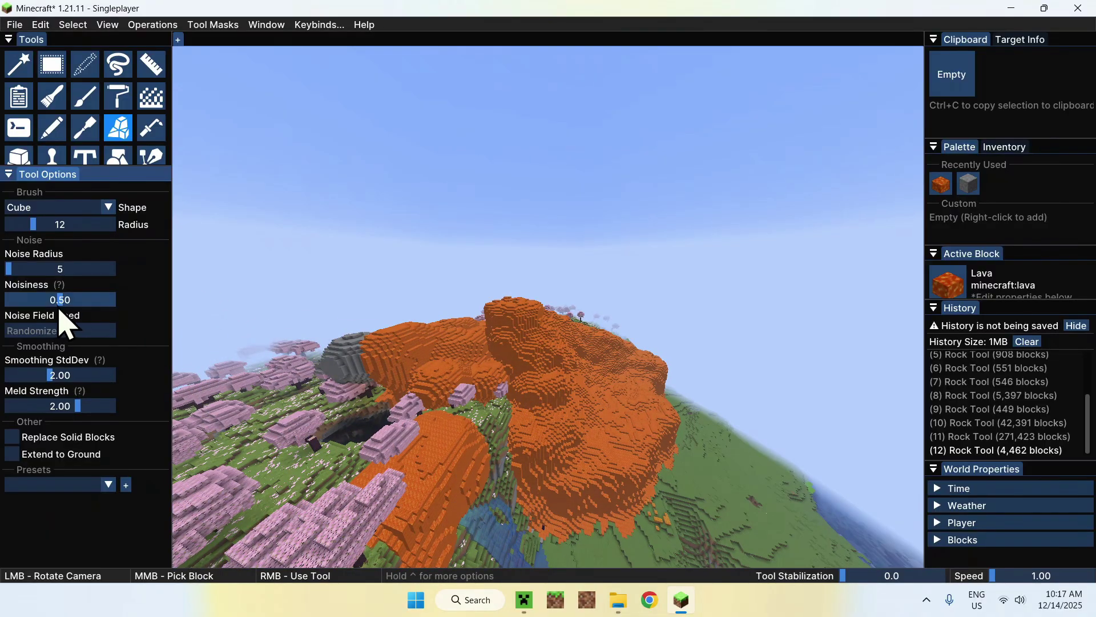
right_click(422, 440)
Choose Stripped Oak Wood as the active block and build a smooth block beside the lava with three cube brush placements
click(963, 288)
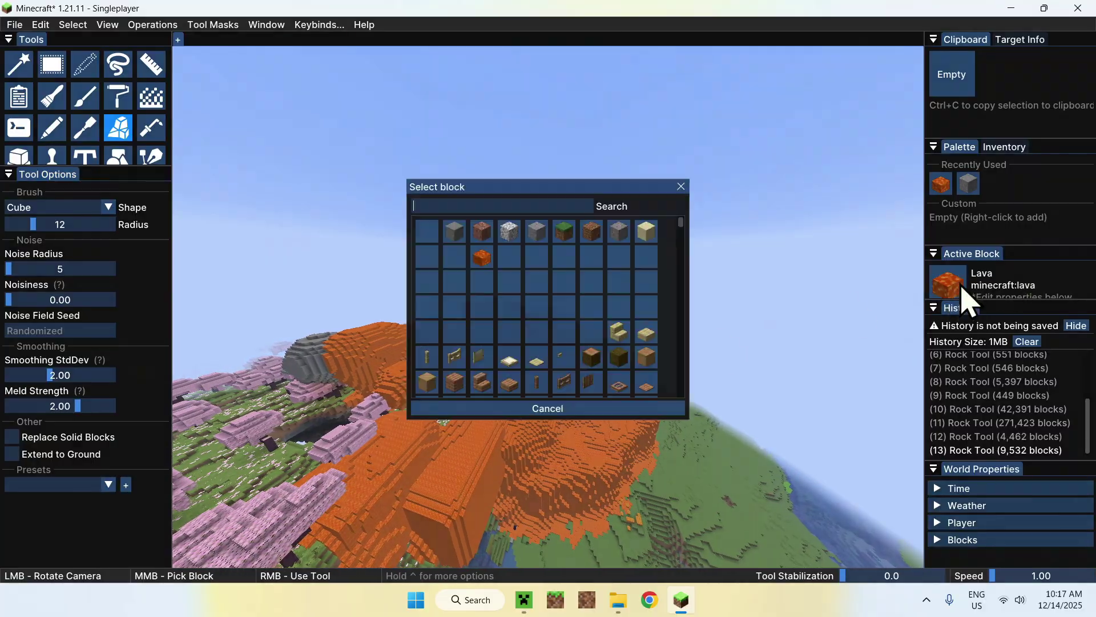
click(617, 268)
right_click(680, 466)
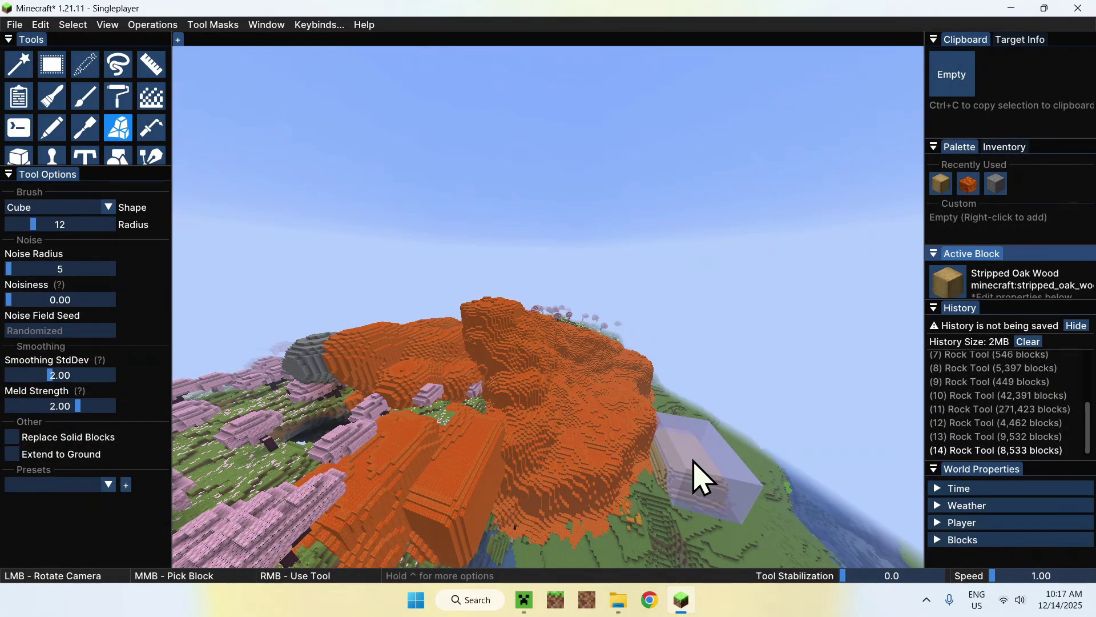
right_click(693, 462)
right_click(689, 458)
Set the noisiness to 1.00 and build lumpy stripped oak wood rocks around the smooth wooden block
drag(60, 299, 127, 312)
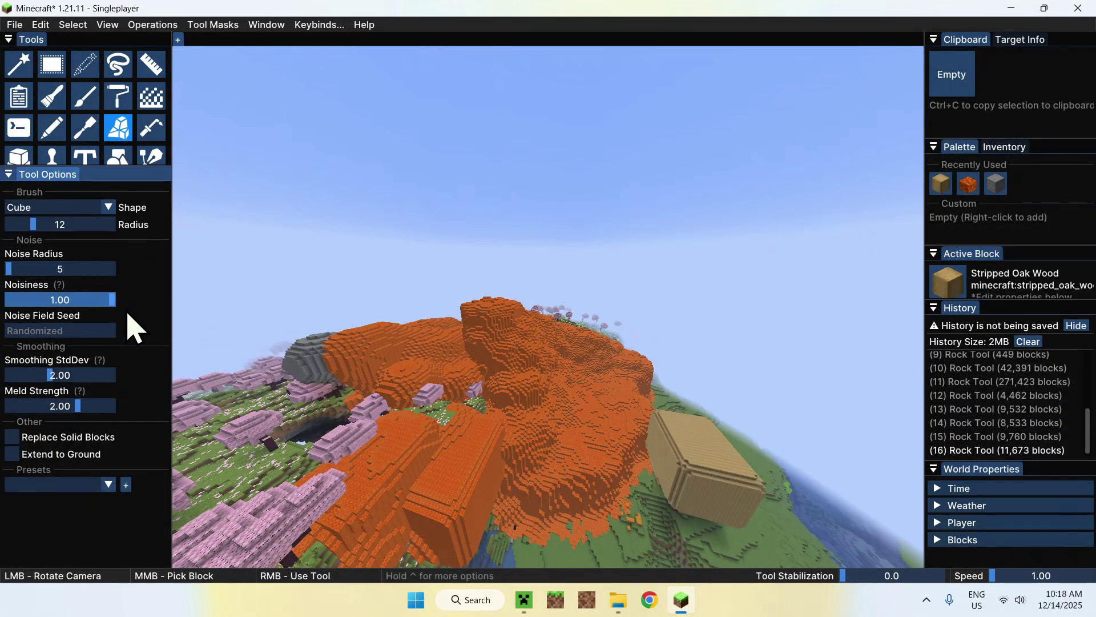
right_click(639, 477)
right_click(668, 483)
right_click(671, 483)
right_click(670, 485)
mouse_move(665, 487)
mouse_down()
mouse_move(560, 509)
mouse_move(577, 471)
mouse_move(491, 477)
mouse_move(554, 511)
mouse_move(685, 505)
mouse_move(651, 456)
mouse_move(672, 429)
mouse_up()
key(s)
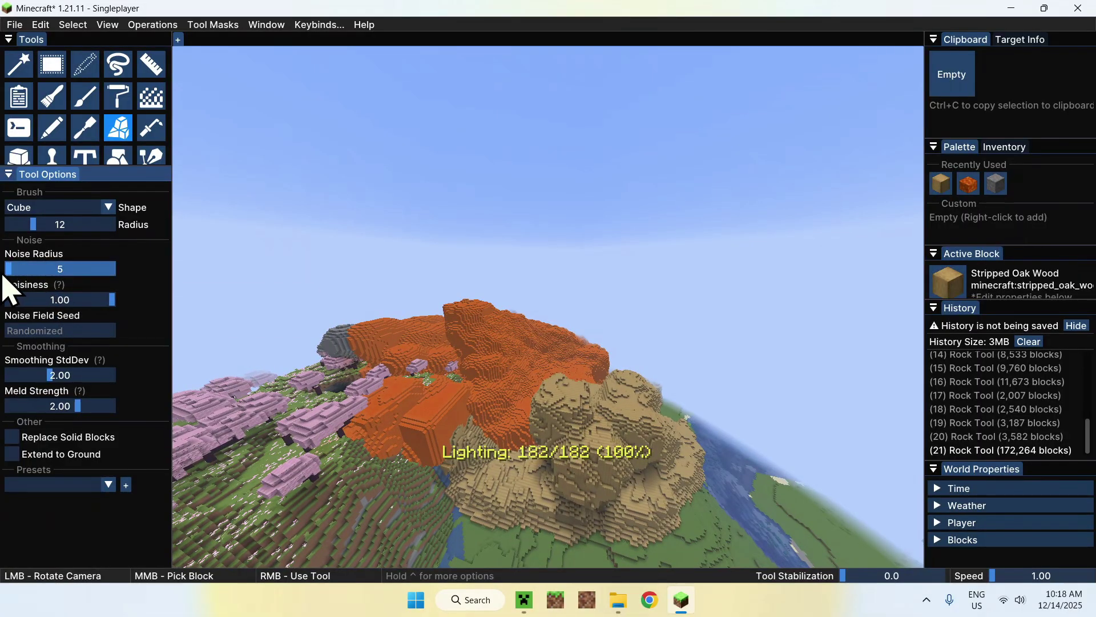
Set the noise radius to 30 and spread more stripped oak wood rocks around the wooden cluster and toward the lava
drag(620, 542, 623, 541)
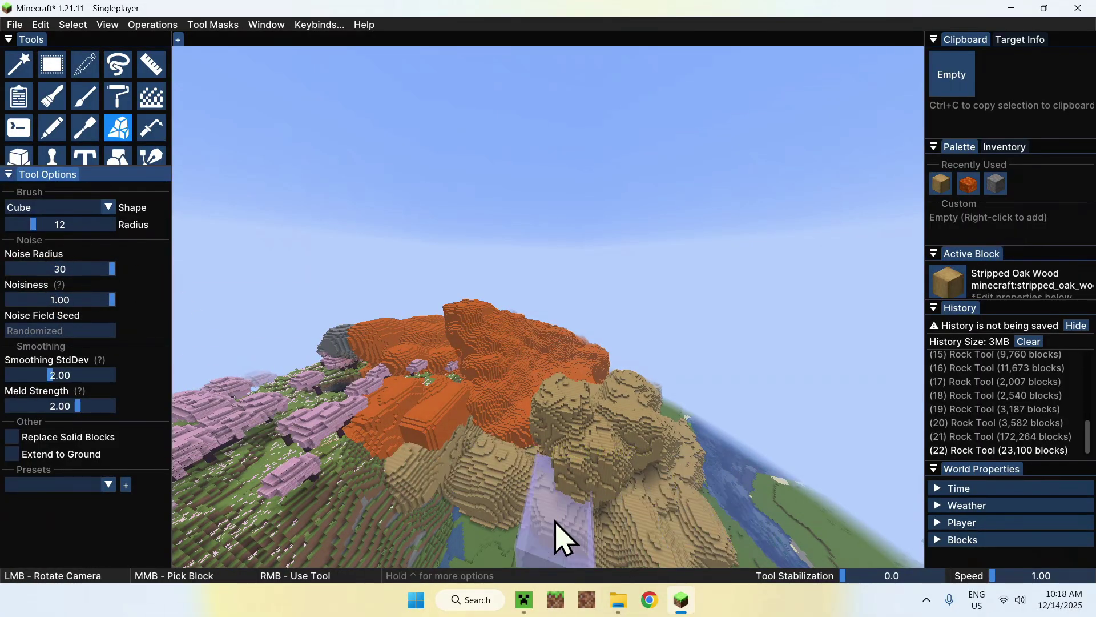
key(s)
mouse_move(553, 519)
mouse_down()
mouse_move(551, 536)
mouse_move(628, 528)
mouse_move(543, 530)
mouse_move(634, 513)
mouse_up()
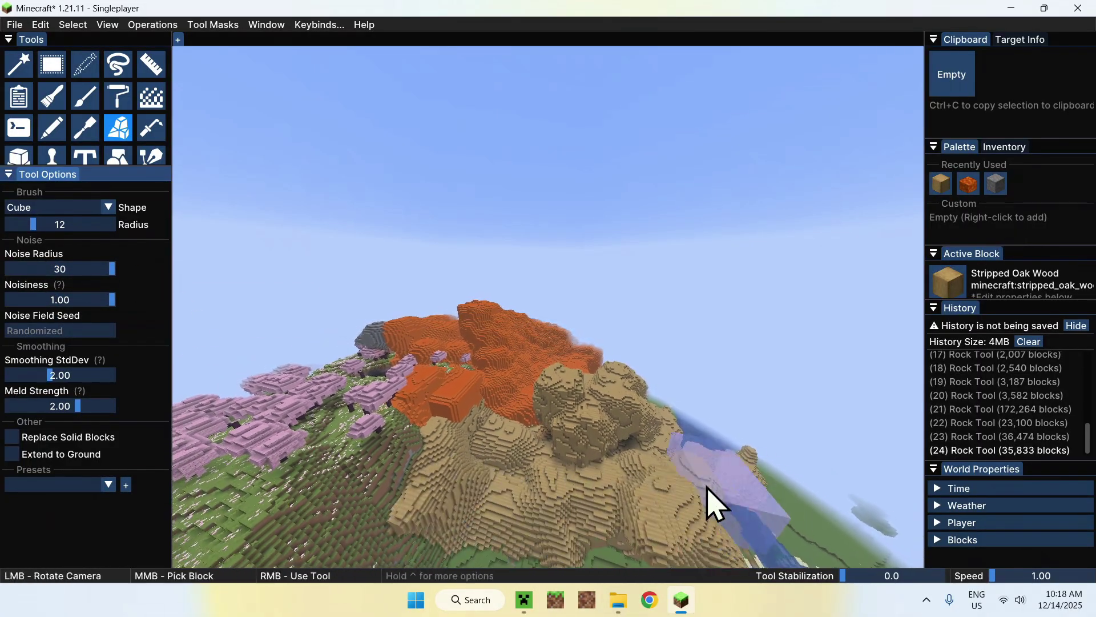
drag(707, 485, 725, 402)
drag(693, 411, 531, 434)
right_click(471, 443)
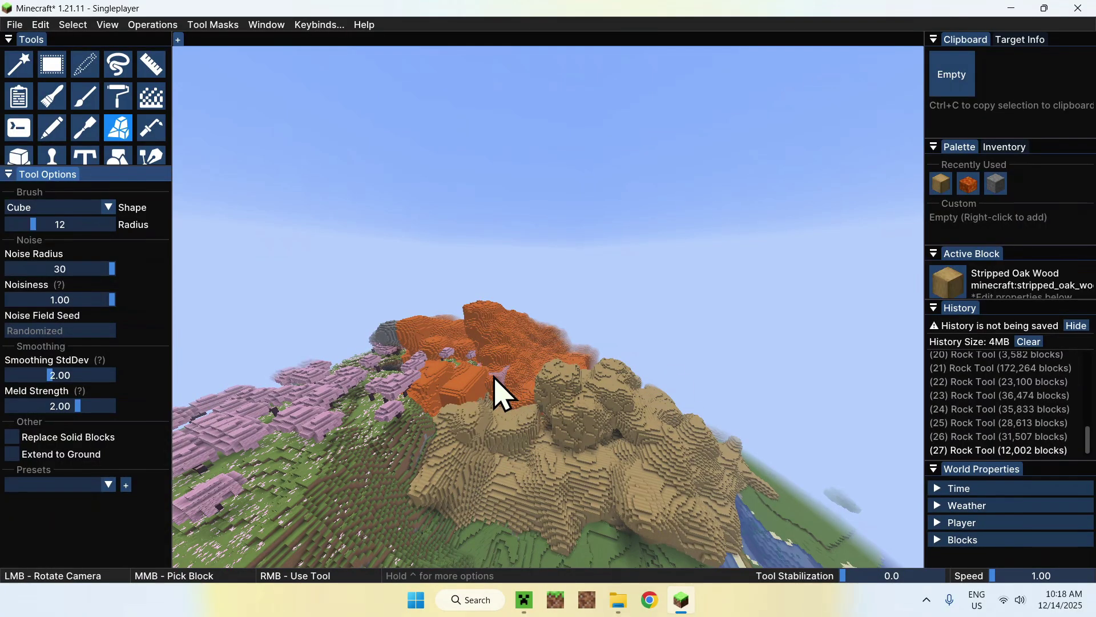
right_click(500, 385)
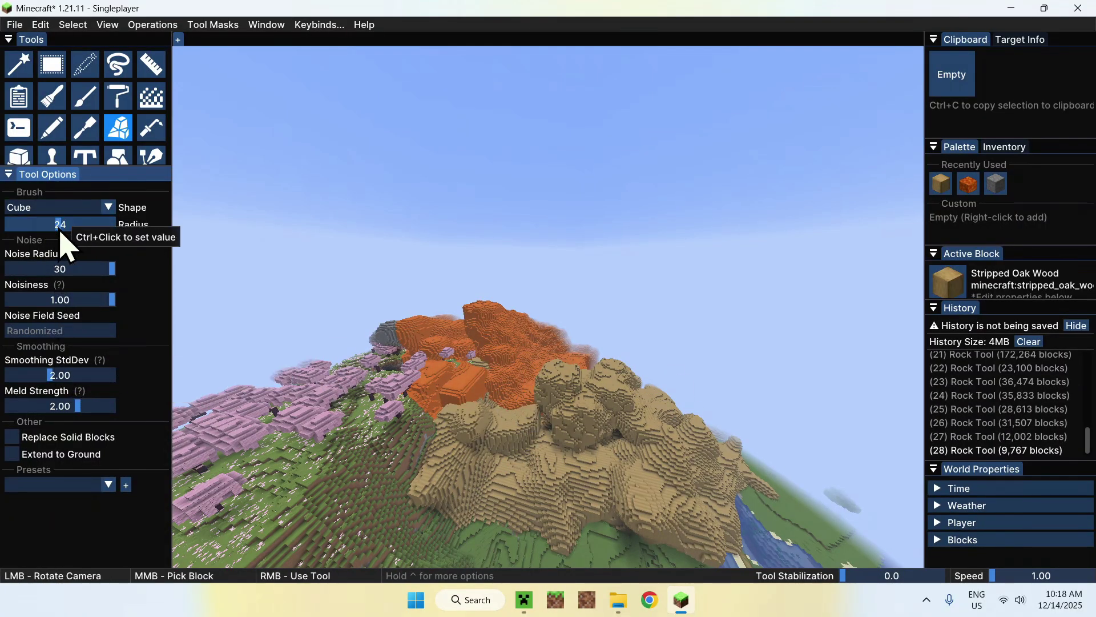
Set the brush radius to 50 and place one huge stripped oak wood rock over the cherry grove
drag(61, 226, 139, 269)
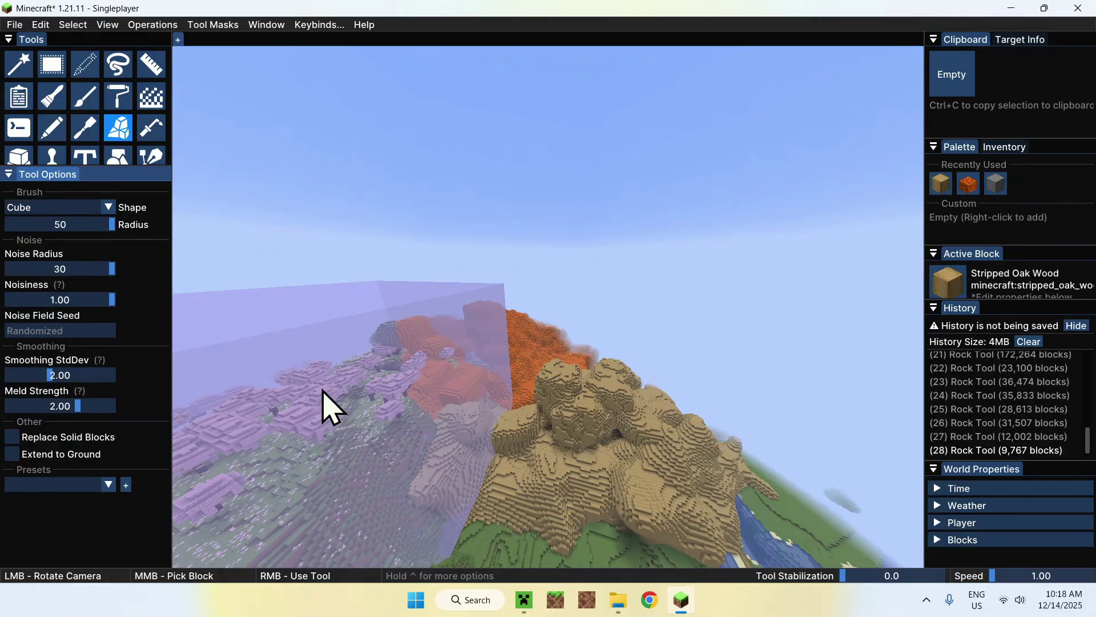
right_click(330, 406)
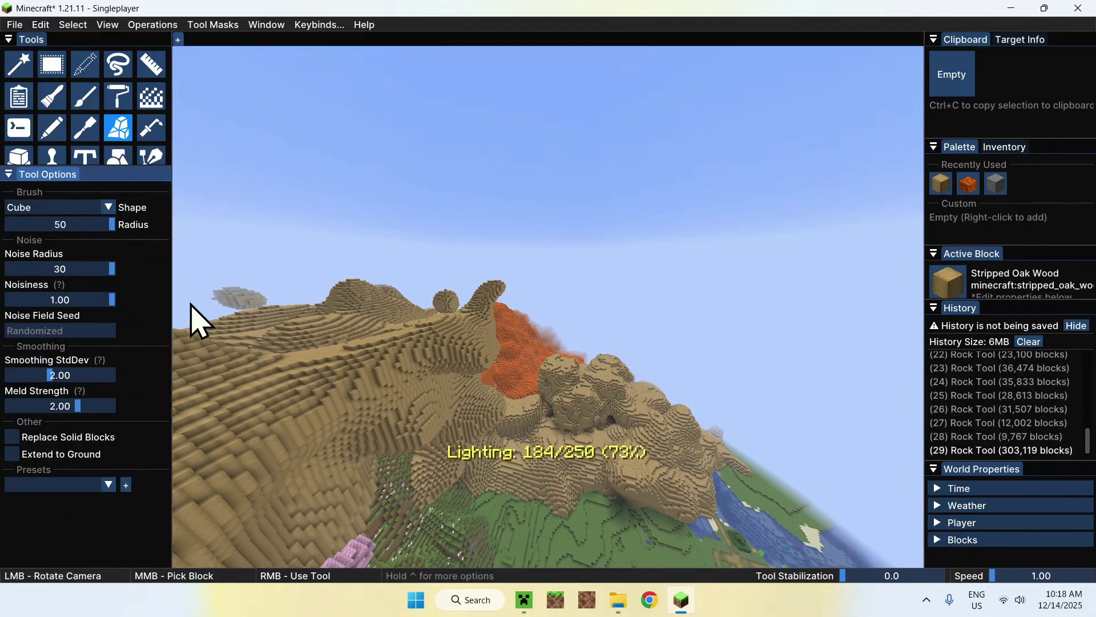
key(a)
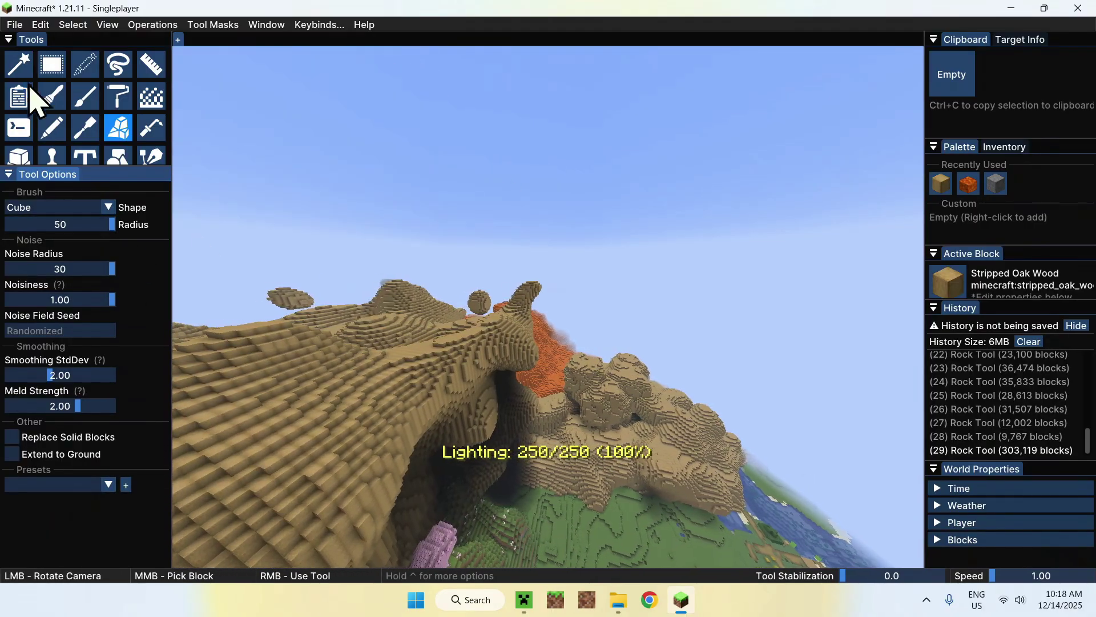
Leave Editor Mode and fly backward and down to view the huge oak wood formation from a distance
key(Shift_R)
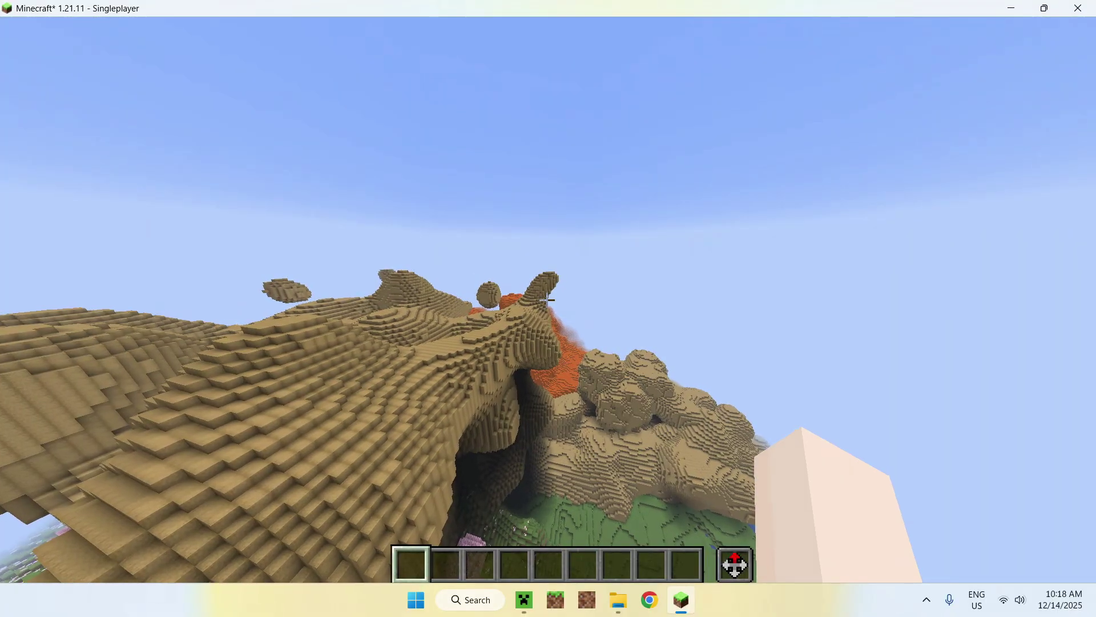
key(s)
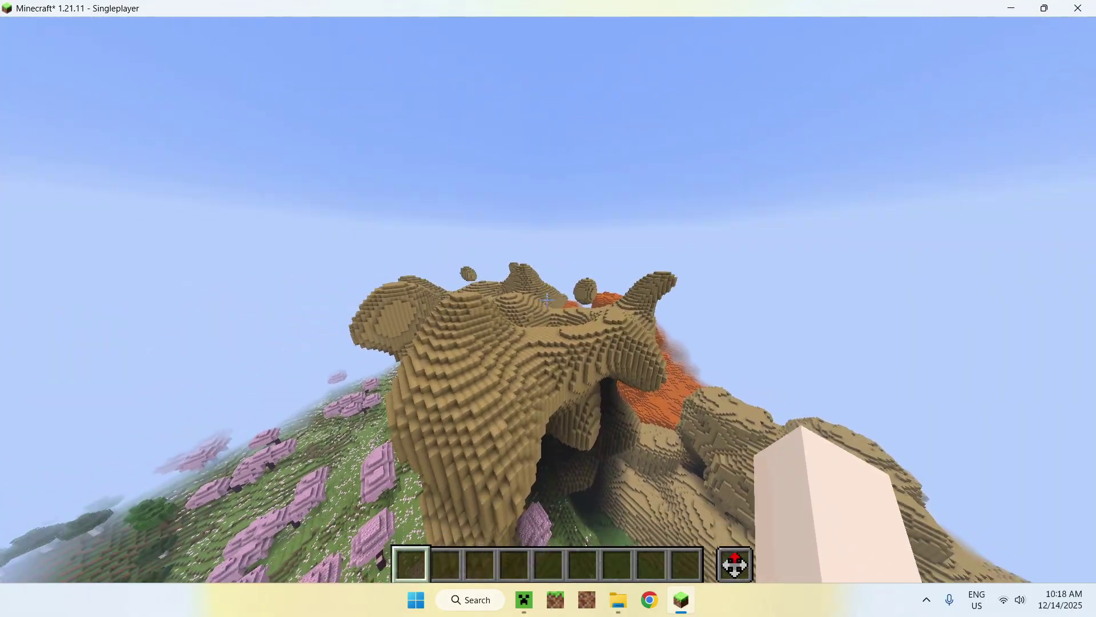
key(w)
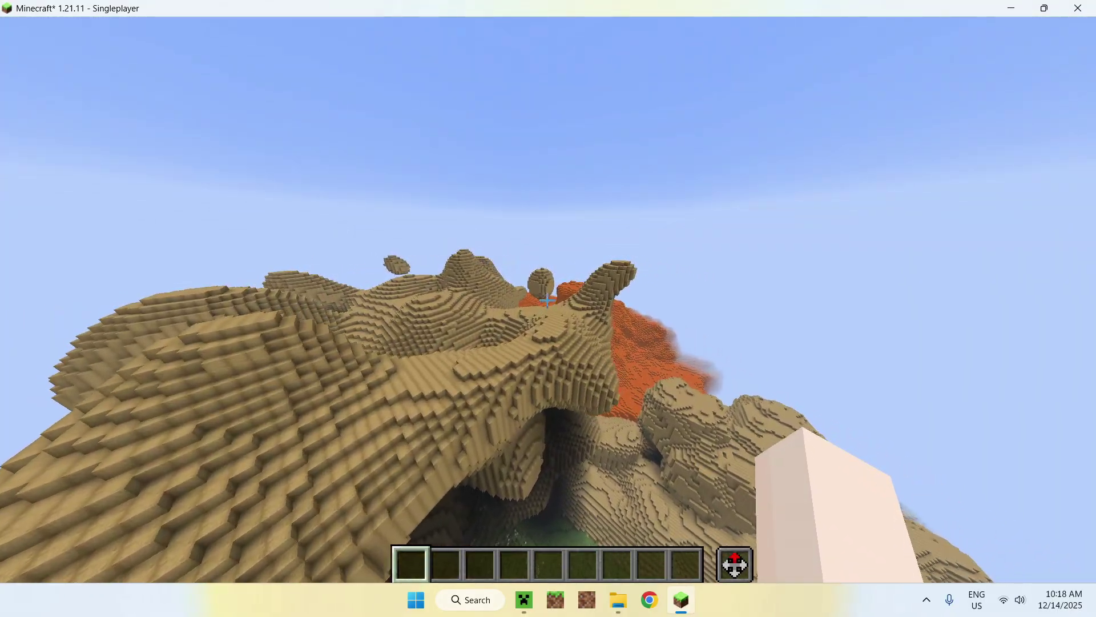
key(s)
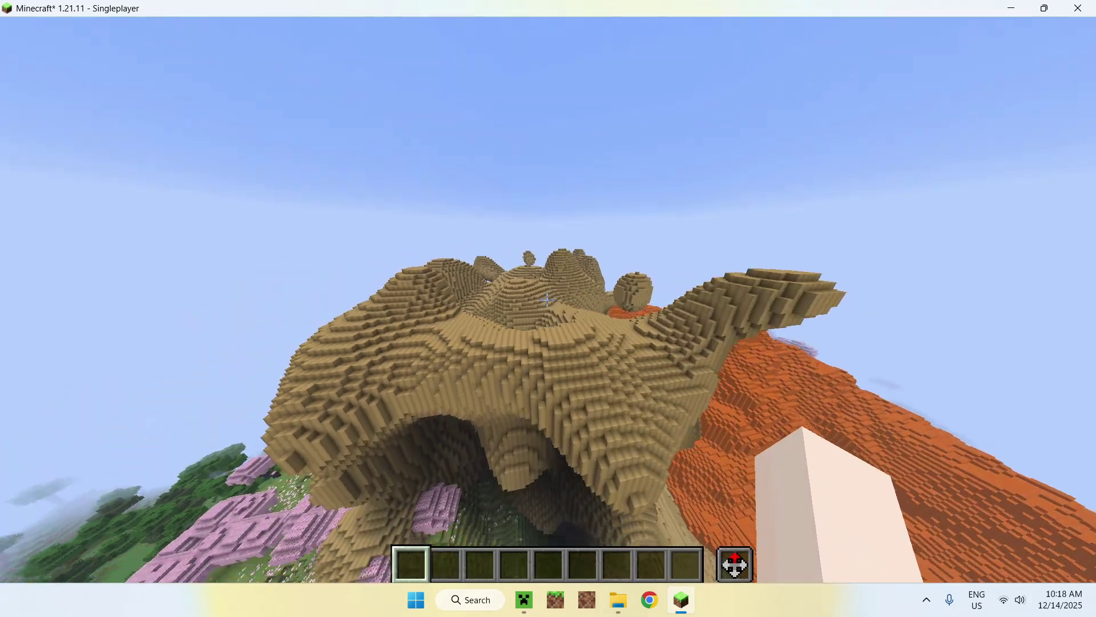
key(s)
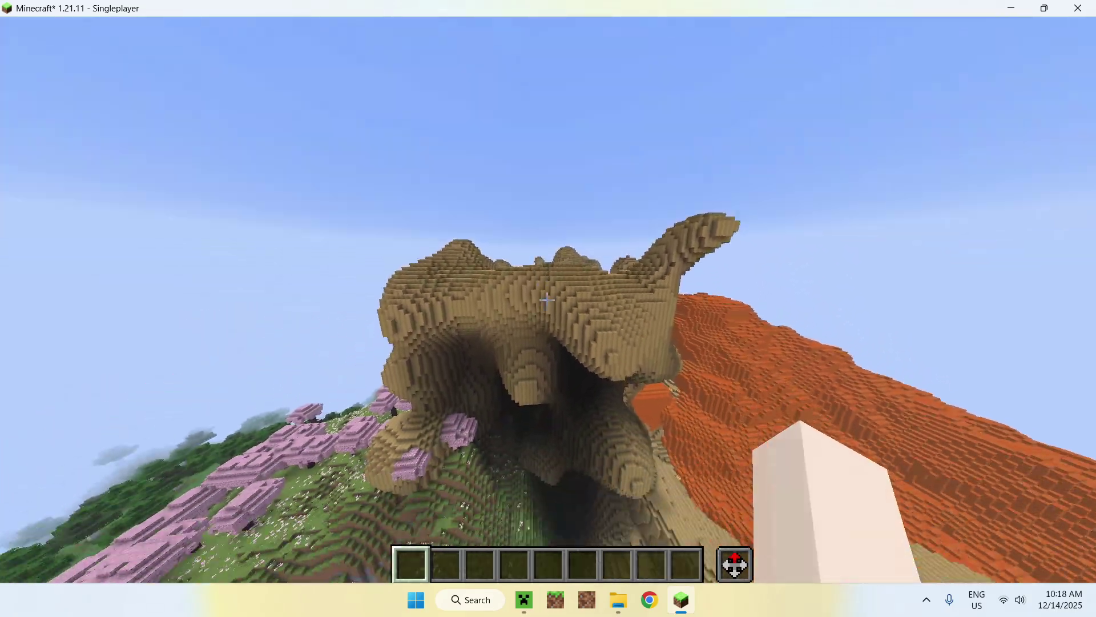
key(shift)
key(s)
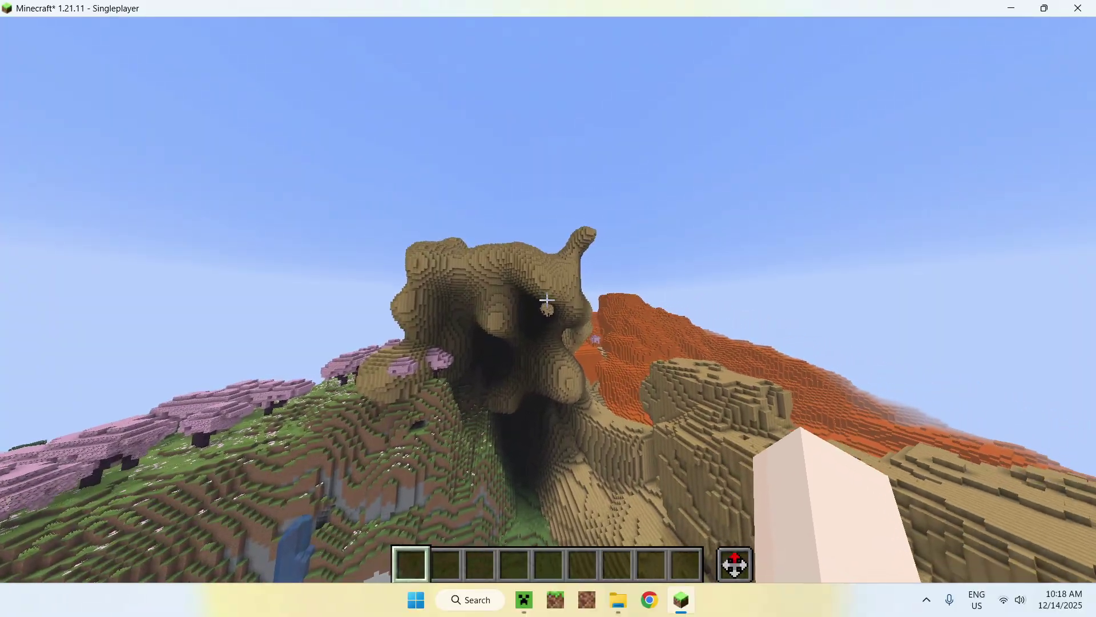
key(s)
key(shift)
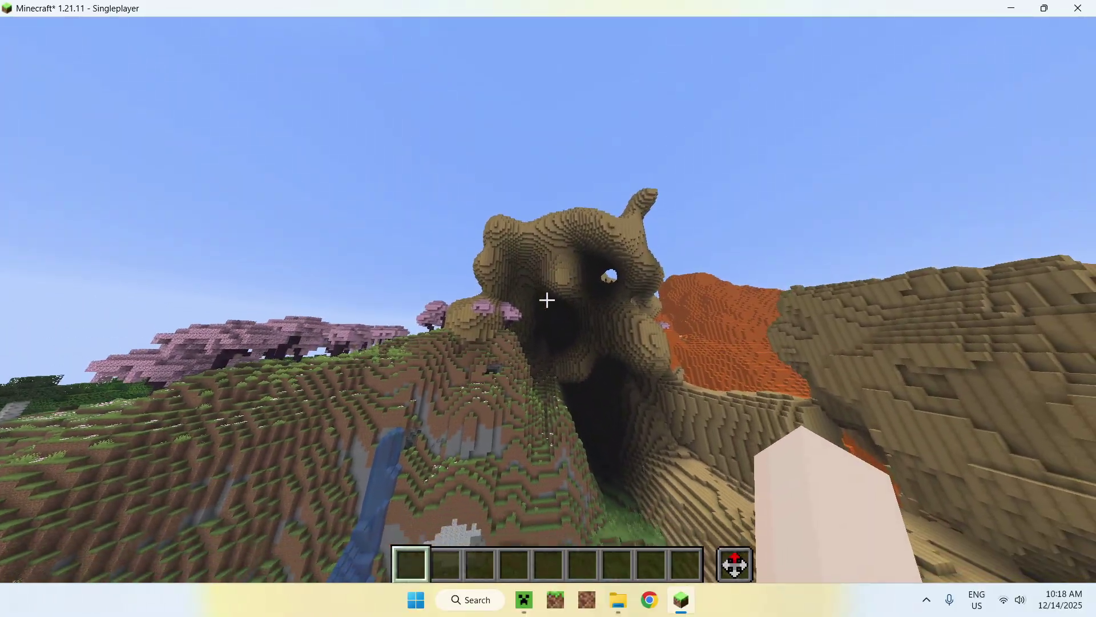
Fly into the hollow of the huge oak wood formation to examine it from inside
mouse_move(547, 300)
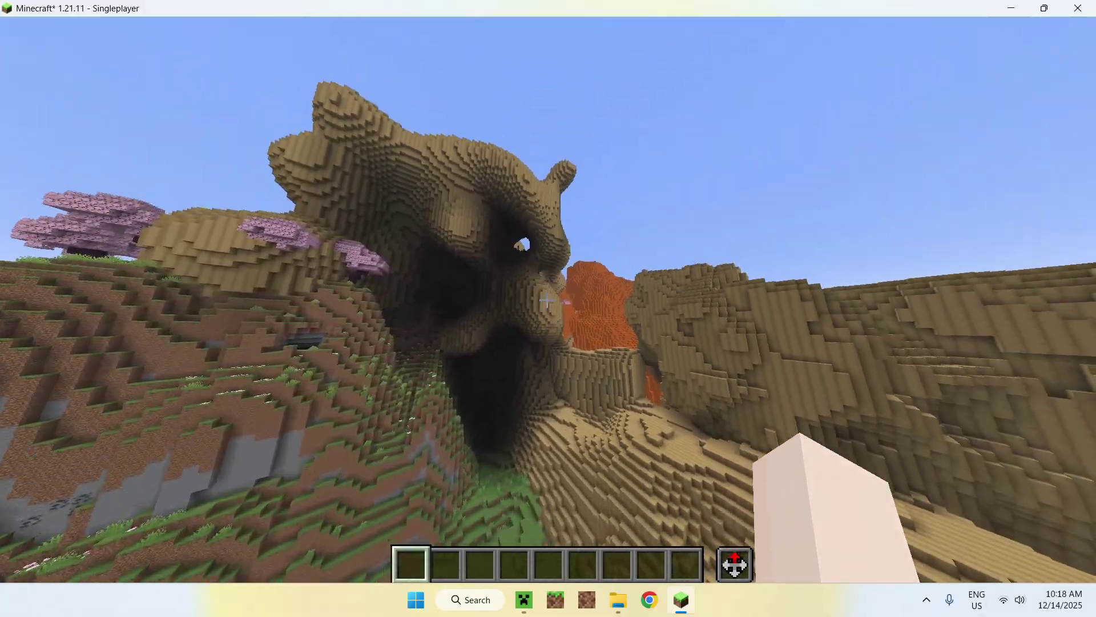
key(w)
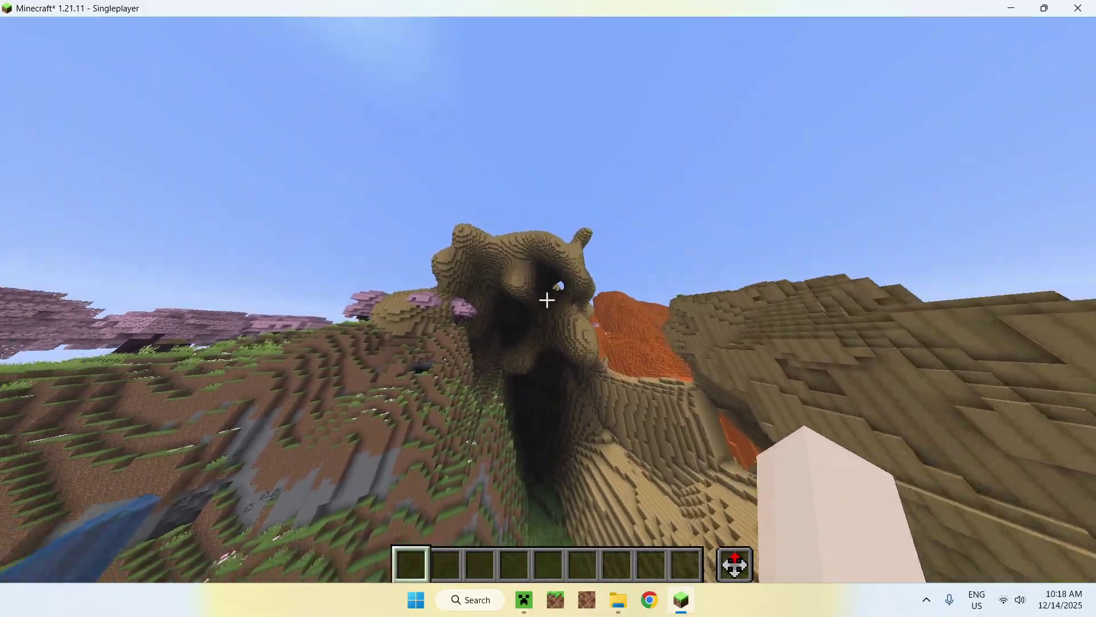
key(w)
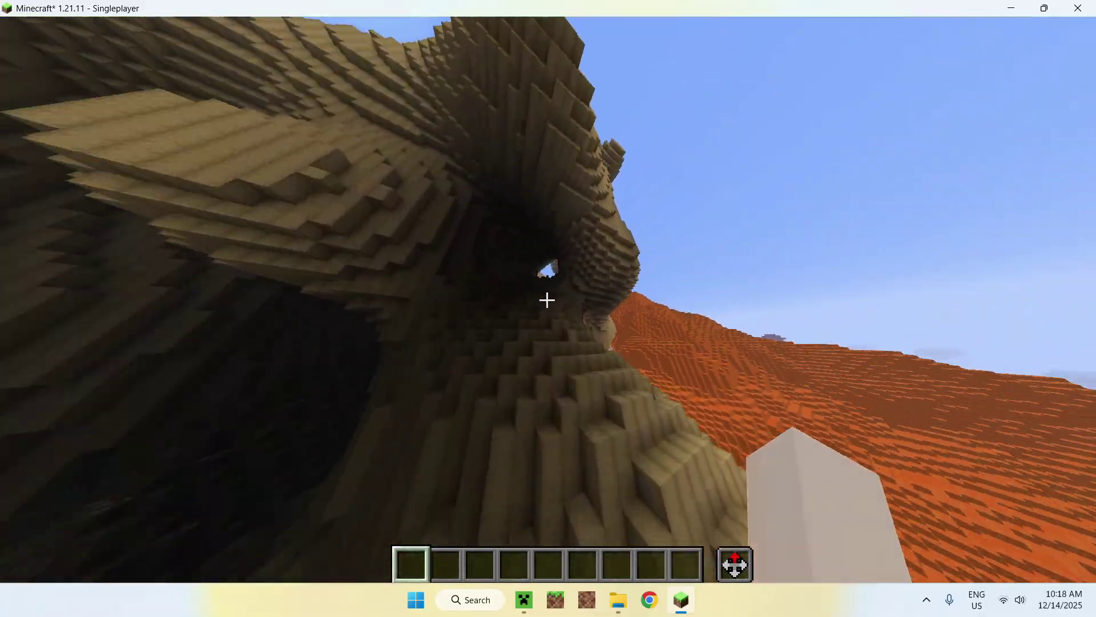
key(w)
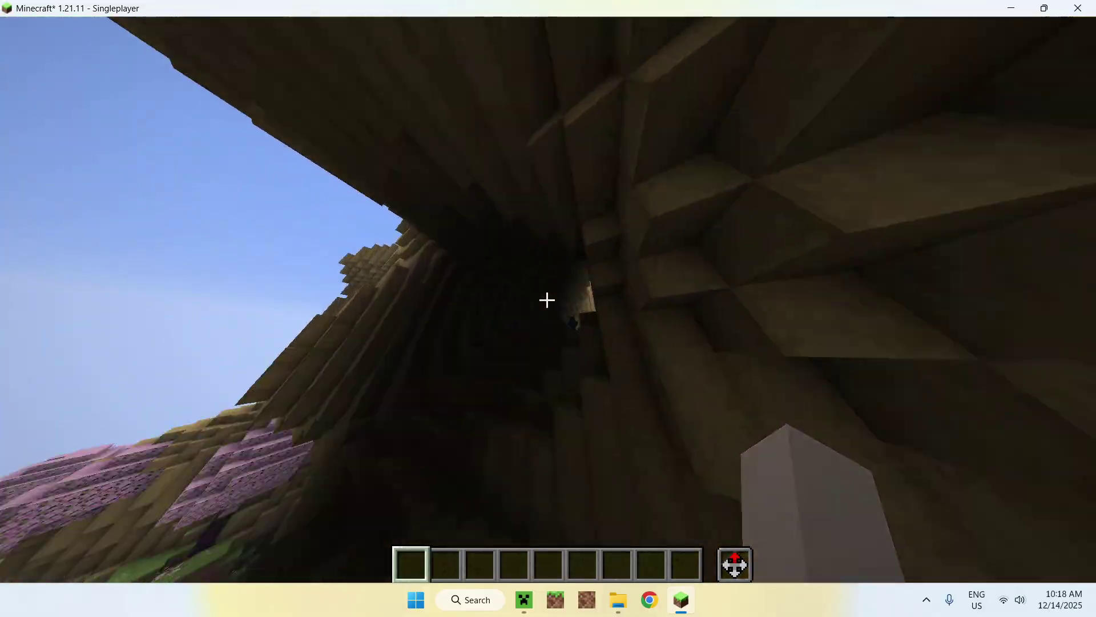
Fly out of the hollow, around the floating oak wood rocks, and land on top of the huge wooden formation
key(w)
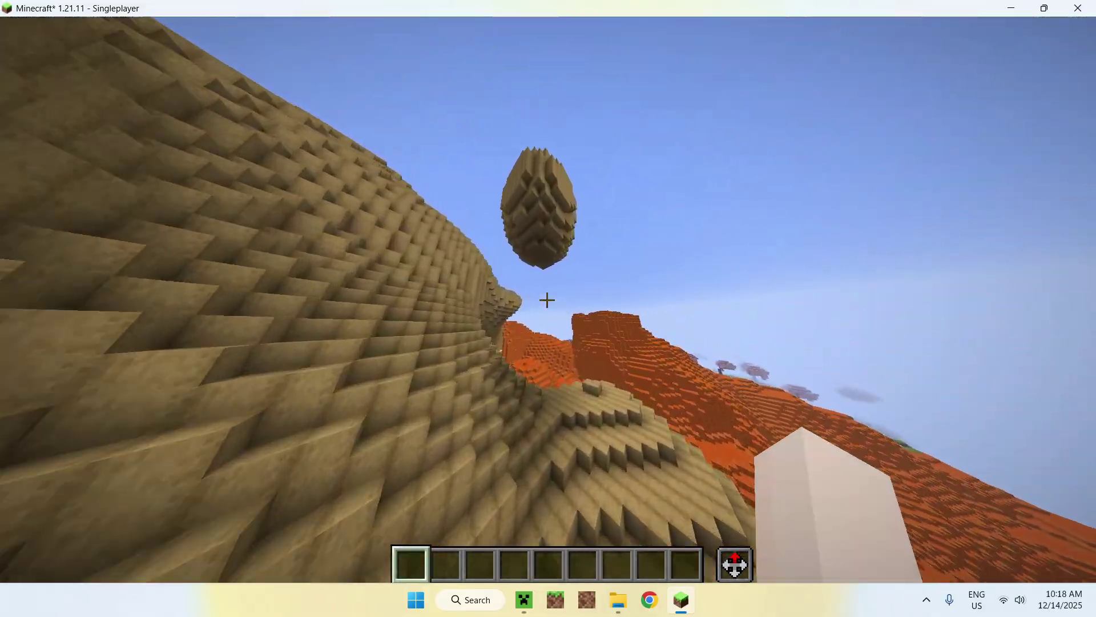
key(w)
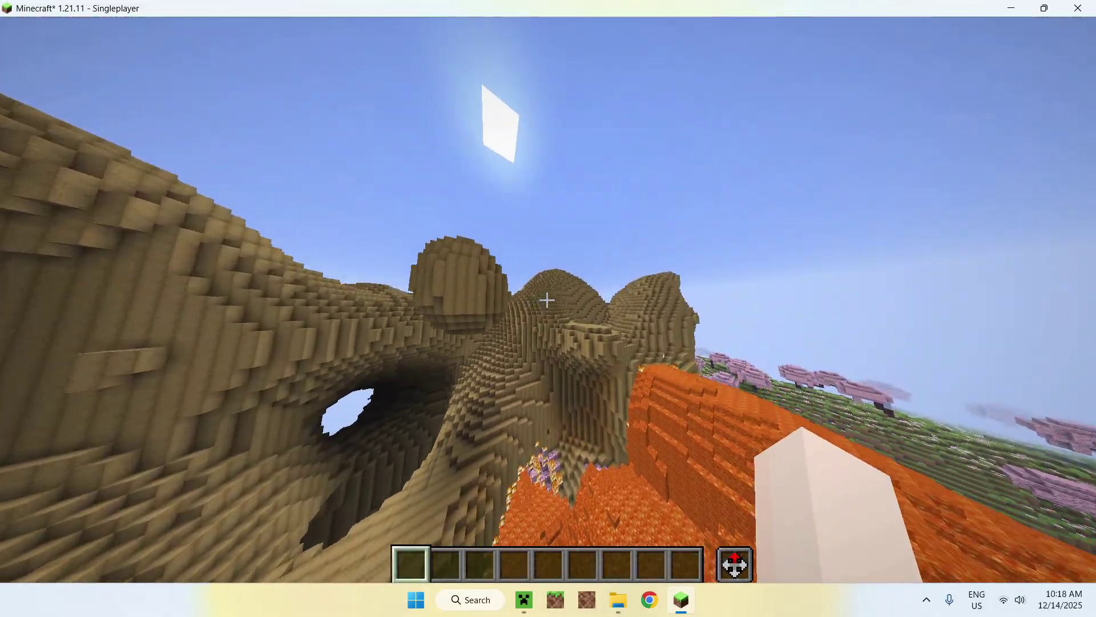
key(w)
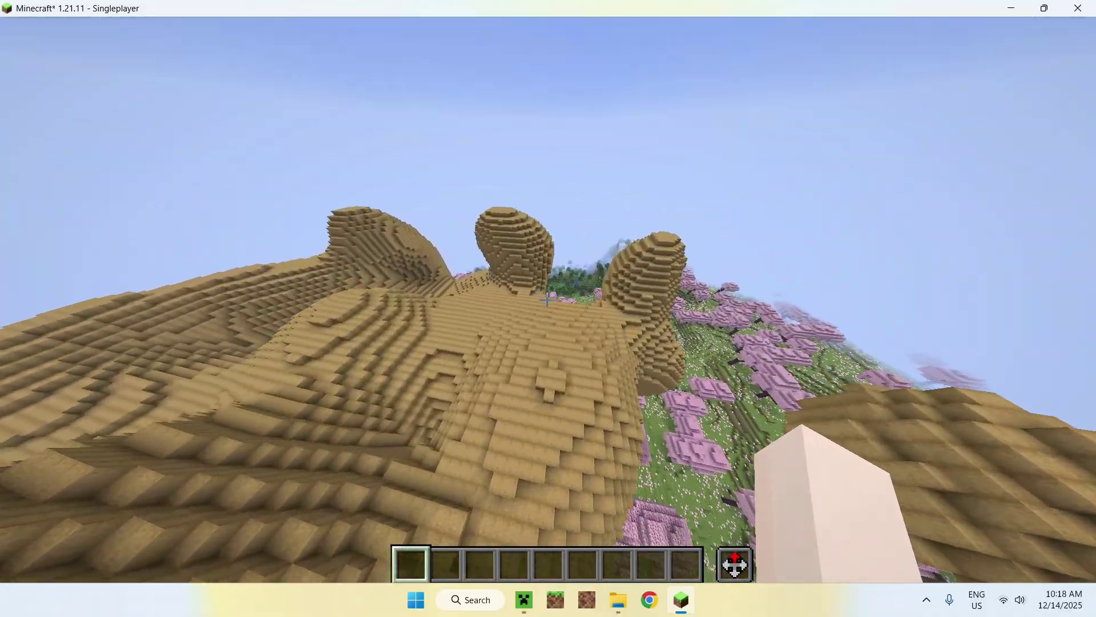
key(w)
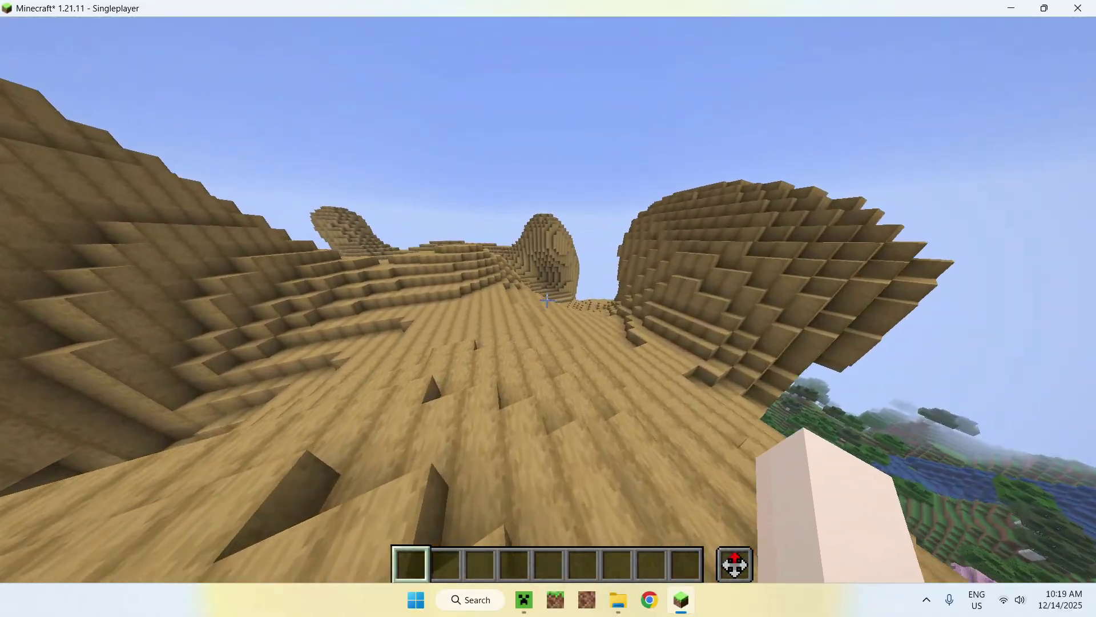
key(w)
Switch to the front-facing third-person view and move the character across the stepped top of the oak wood formation
key(F5)
key(F5)
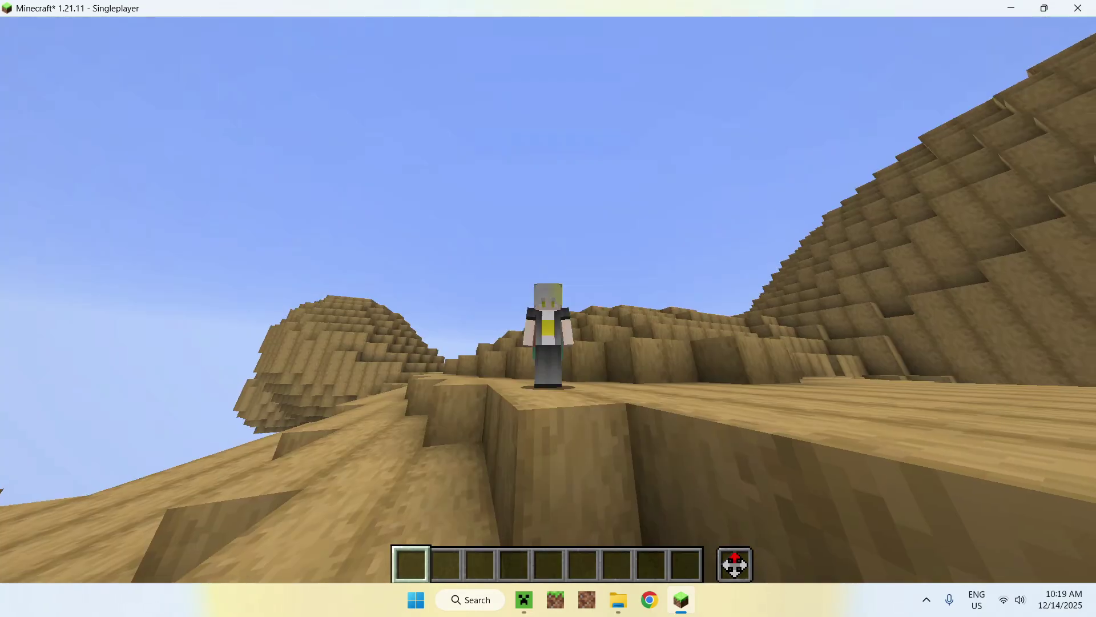
key(w)
key(w)
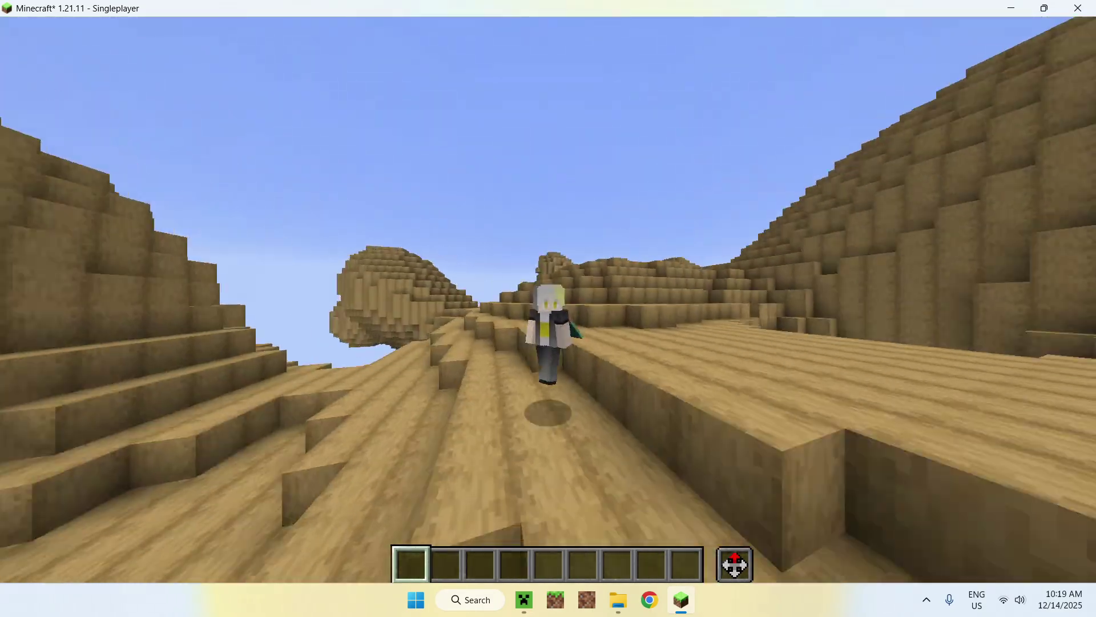
key(w)
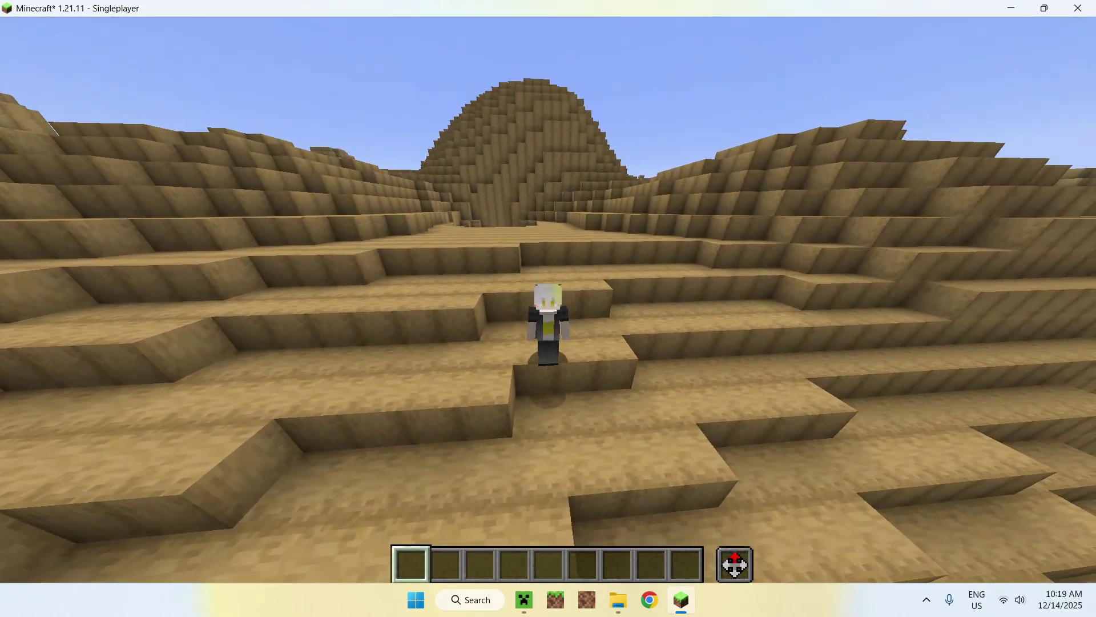